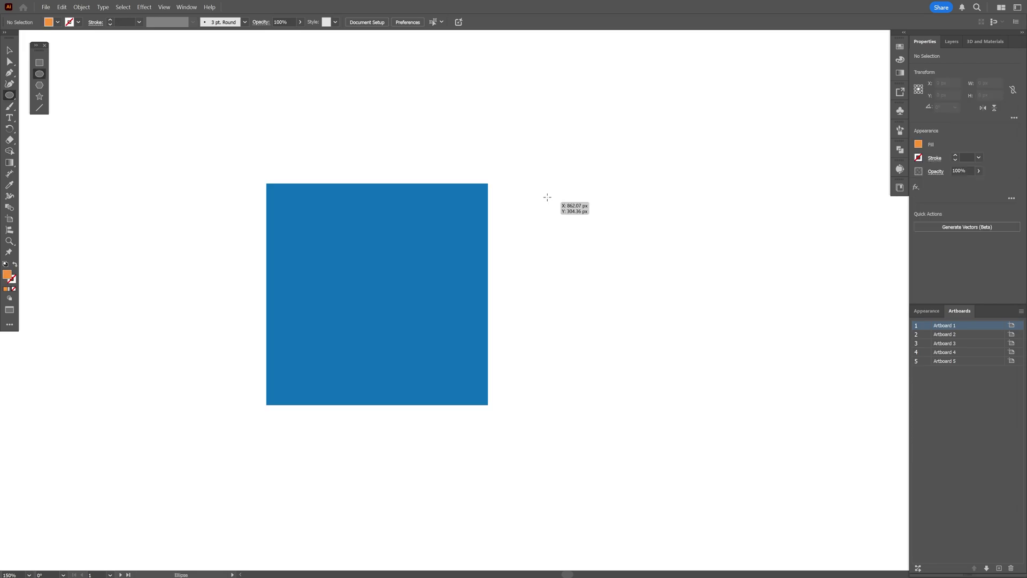
Step: Draw an orange circle, drag it over the blue square, then delete it
{"action": "left_click_drag", "start_coordinate": [546, 193], "coordinate": [747, 392]}
{"action": "key", "text": "v"}
{"action": "left_click_drag", "start_coordinate": [706, 345], "coordinate": [362, 309]}
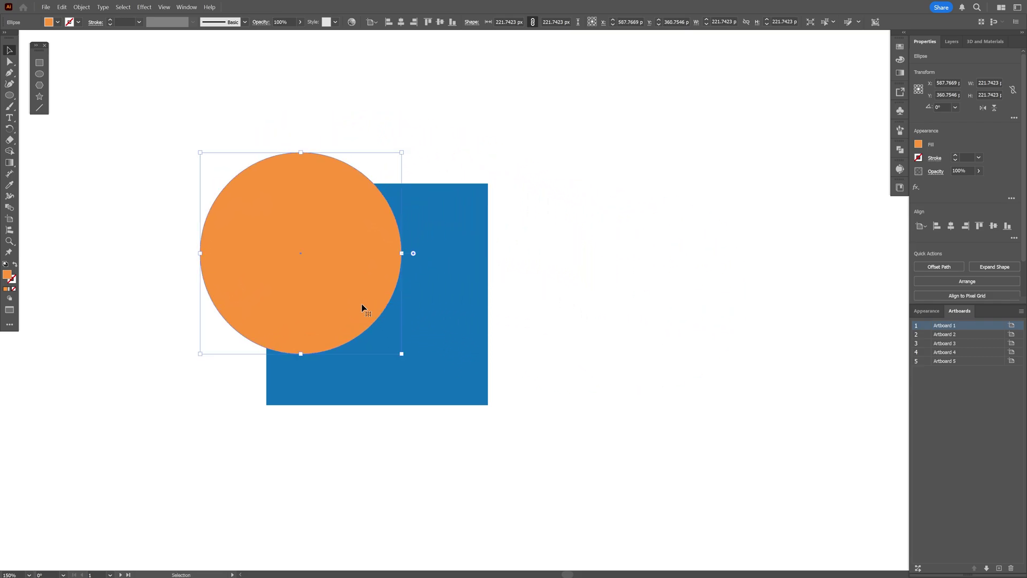
{"action": "key", "text": "Delete"}
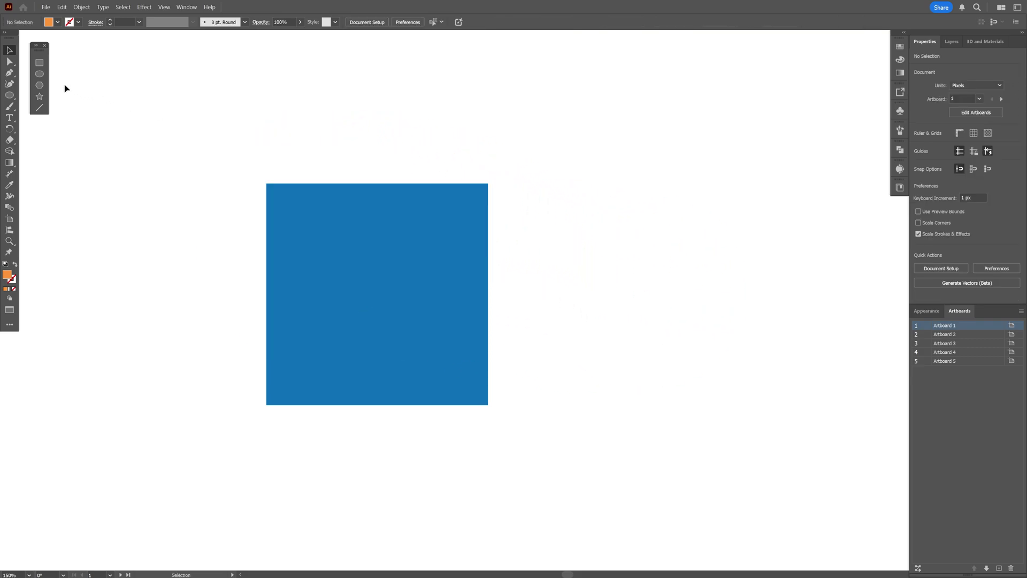
Step: Draw an orange circle right of the blue square and drag it over the square
{"action": "left_click", "coordinate": [39, 74]}
{"action": "left_click_drag", "start_coordinate": [519, 196], "coordinate": [730, 326]}
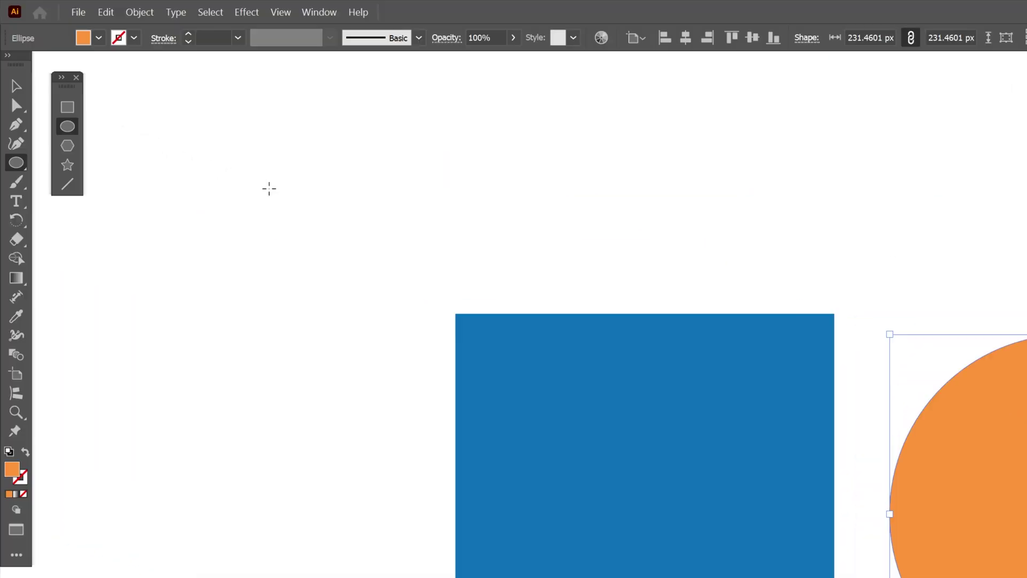
{"action": "left_click", "coordinate": [19, 89]}
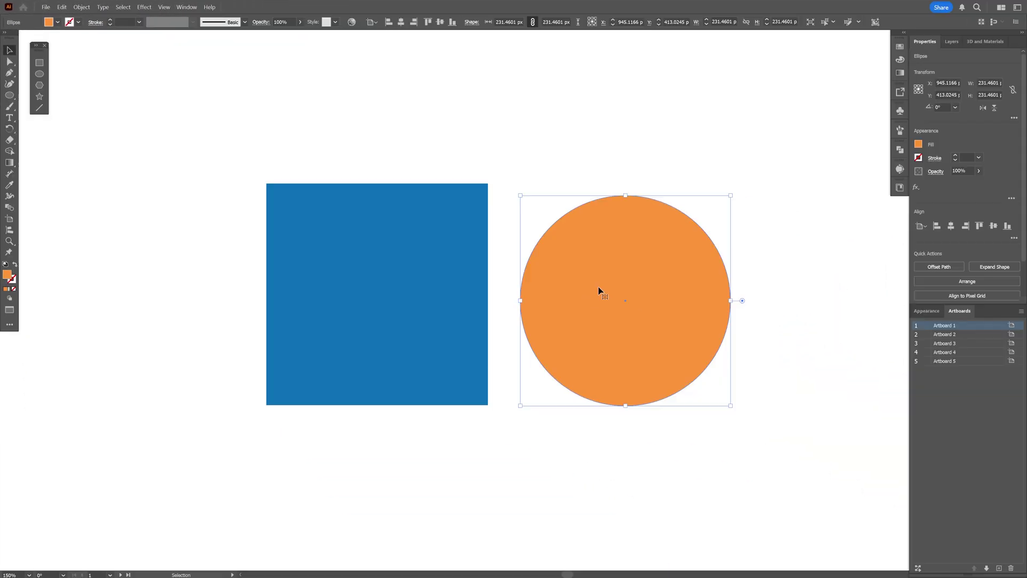
{"action": "left_click_drag", "start_coordinate": [1026, 493], "coordinate": [736, 463]}
{"action": "left_click_drag", "start_coordinate": [431, 271], "coordinate": [292, 196]}
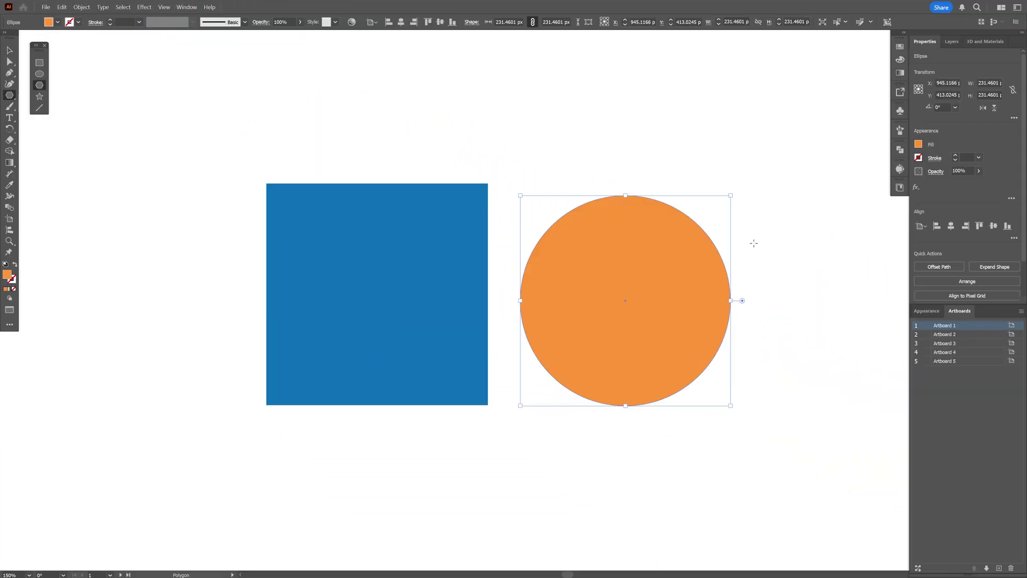
{"action": "key", "text": "v"}
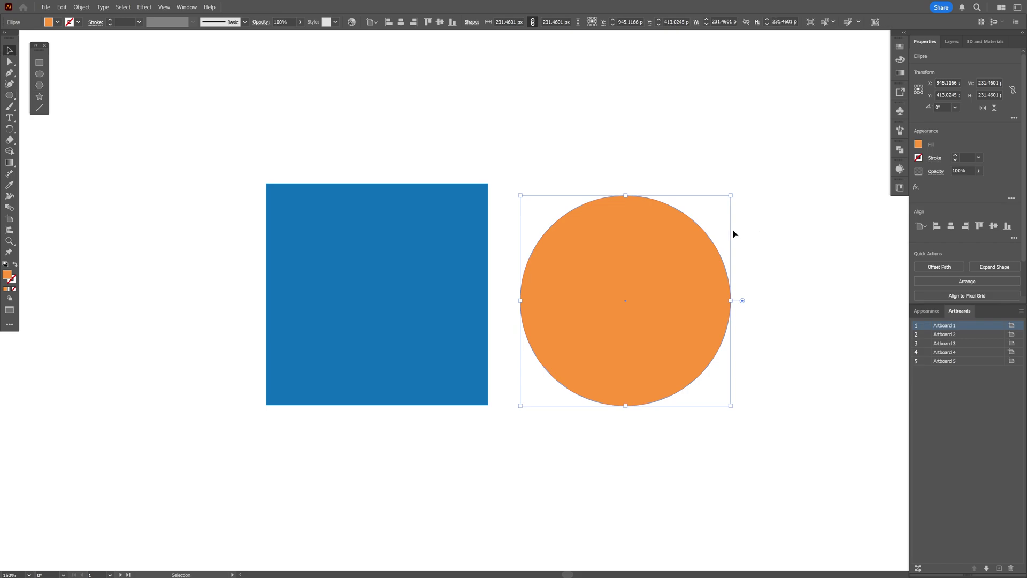
{"action": "left_click_drag", "start_coordinate": [686, 268], "coordinate": [487, 247]}
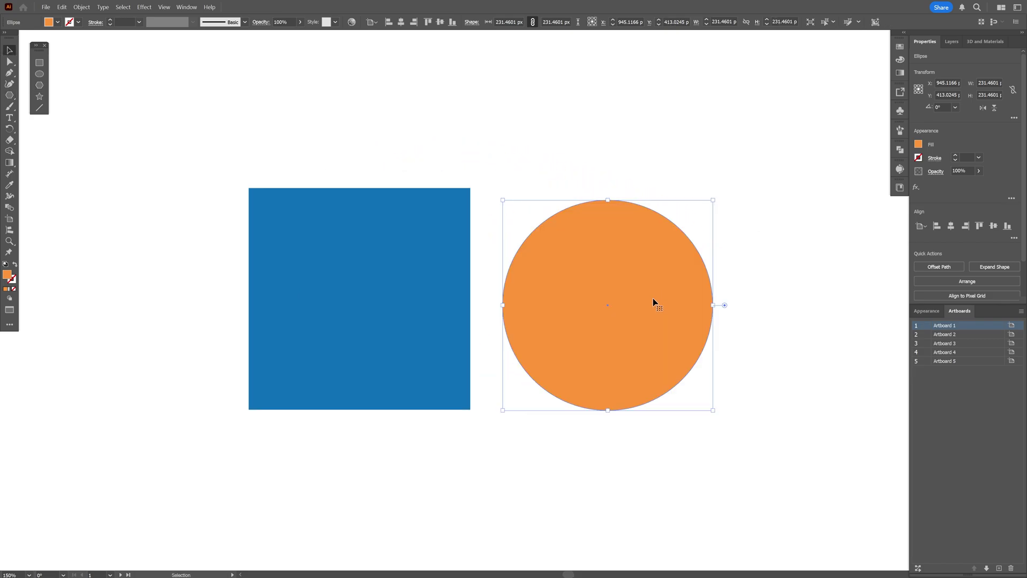
{"action": "left_click_drag", "start_coordinate": [653, 299], "coordinate": [402, 233]}
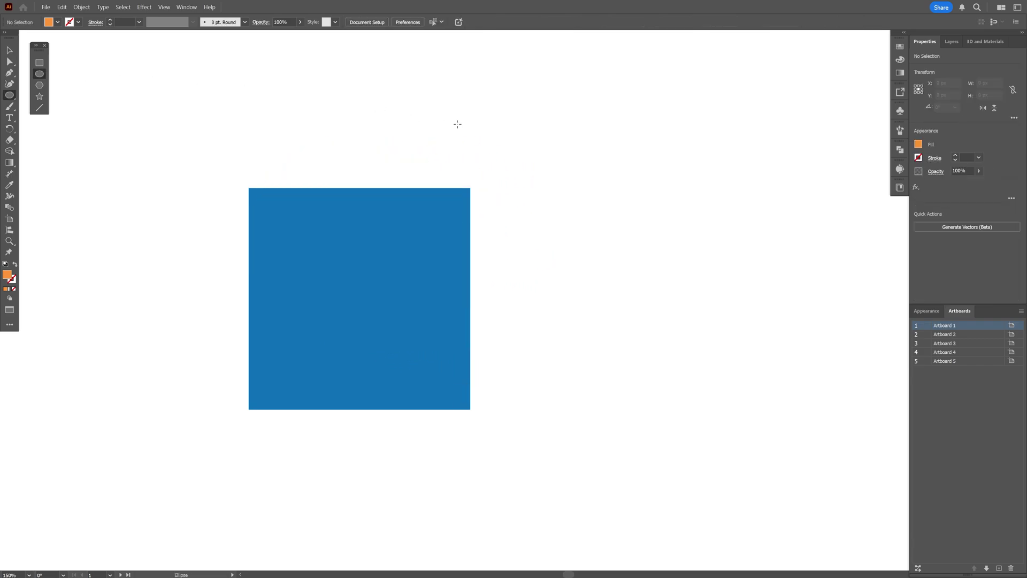
Step: Redraw the orange circle and slide its centre onto the square's right edge, then deselect
{"action": "left_click_drag", "start_coordinate": [497, 188], "coordinate": [703, 337]}
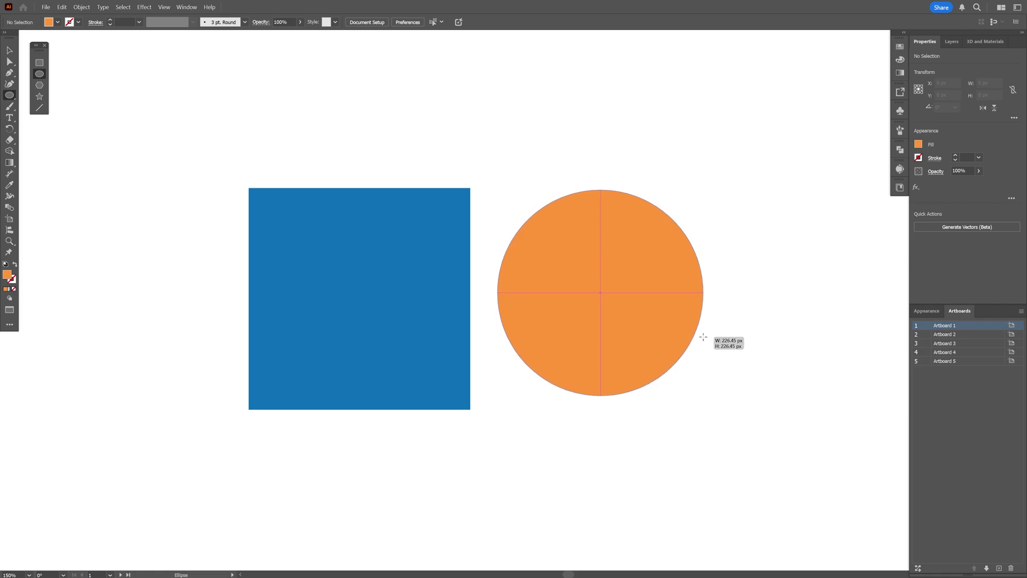
{"action": "mouse_move", "coordinate": [703, 336]}
{"action": "left_mouse_down"}
{"action": "mouse_move", "coordinate": [690, 321]}
{"action": "mouse_move", "coordinate": [698, 324]}
{"action": "mouse_move", "coordinate": [609, 320]}
{"action": "mouse_move", "coordinate": [553, 322]}
{"action": "mouse_move", "coordinate": [537, 342]}
{"action": "mouse_move", "coordinate": [420, 296]}
{"action": "mouse_move", "coordinate": [363, 215]}
{"action": "mouse_move", "coordinate": [353, 233]}
{"action": "left_mouse_up"}
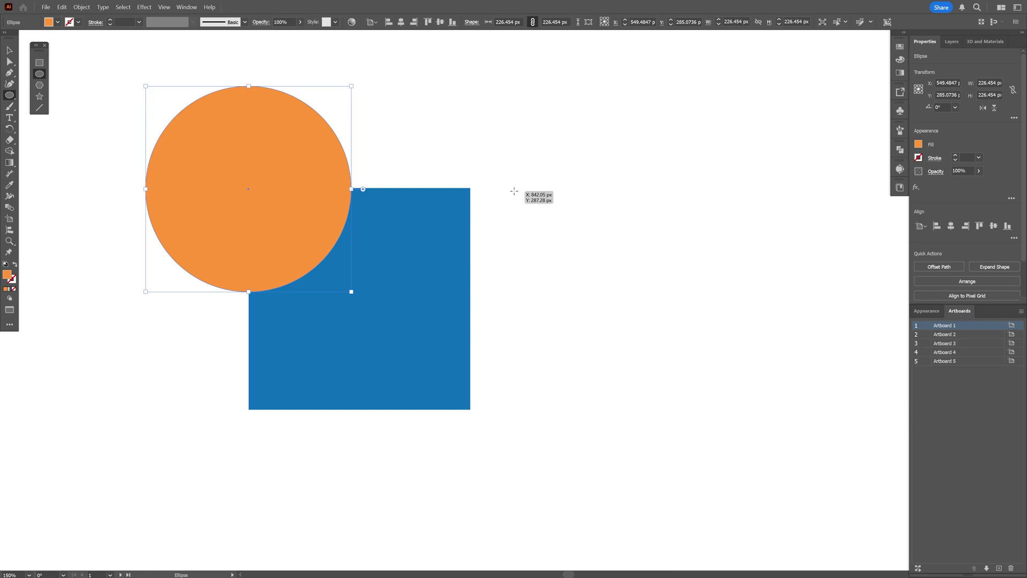
{"action": "mouse_move", "coordinate": [513, 191]}
{"action": "left_mouse_down"}
{"action": "mouse_move", "coordinate": [728, 318]}
{"action": "mouse_move", "coordinate": [597, 199]}
{"action": "mouse_move", "coordinate": [735, 314]}
{"action": "left_mouse_up"}
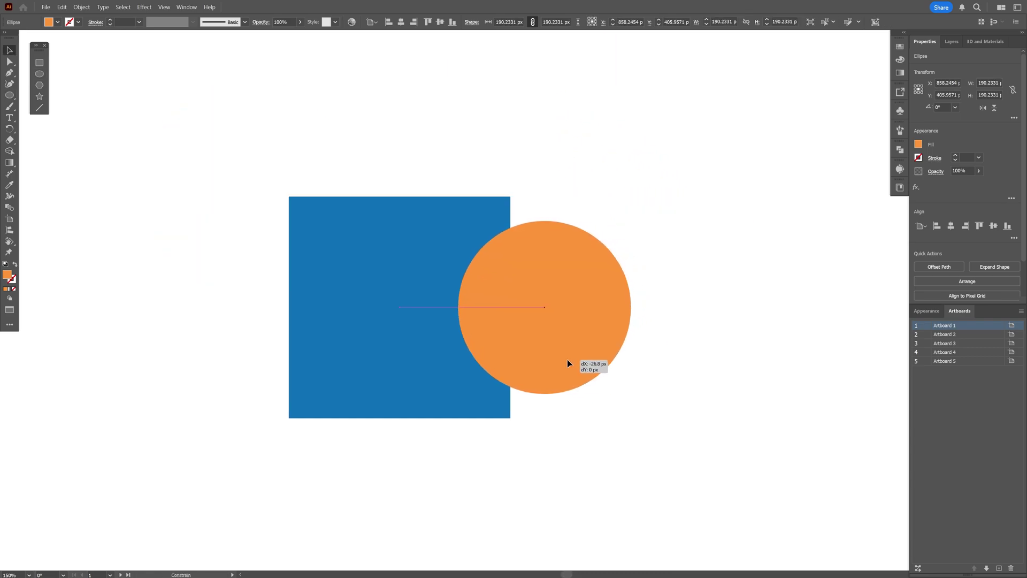
{"action": "left_click_drag", "start_coordinate": [567, 360], "coordinate": [535, 360]}
{"action": "left_click", "coordinate": [715, 310]}
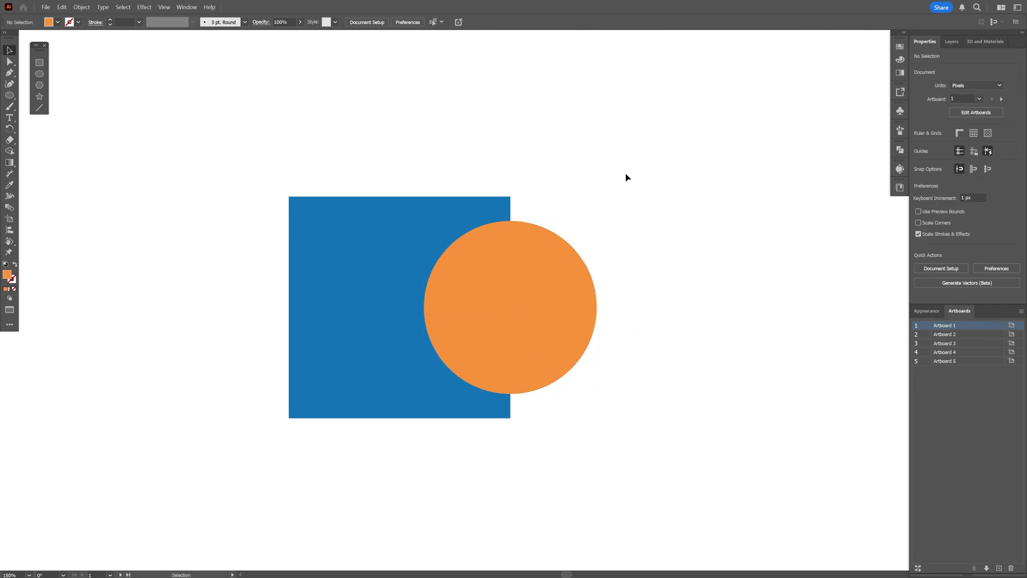
Step: Select both shapes and apply Pathfinder Minus Front to bite the circle out of the square
{"action": "key", "text": "ctrl+a"}
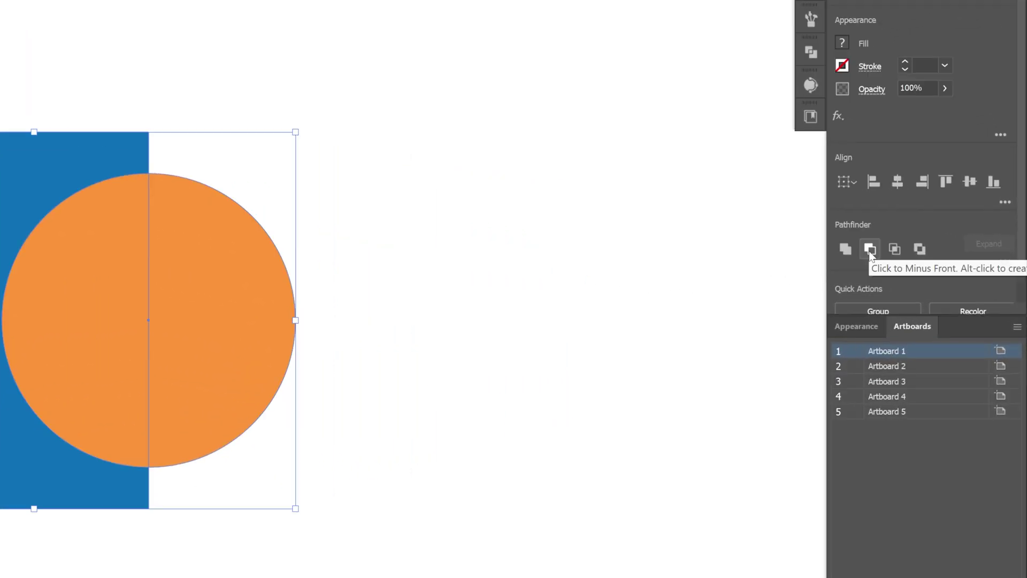
{"action": "left_click", "coordinate": [869, 251]}
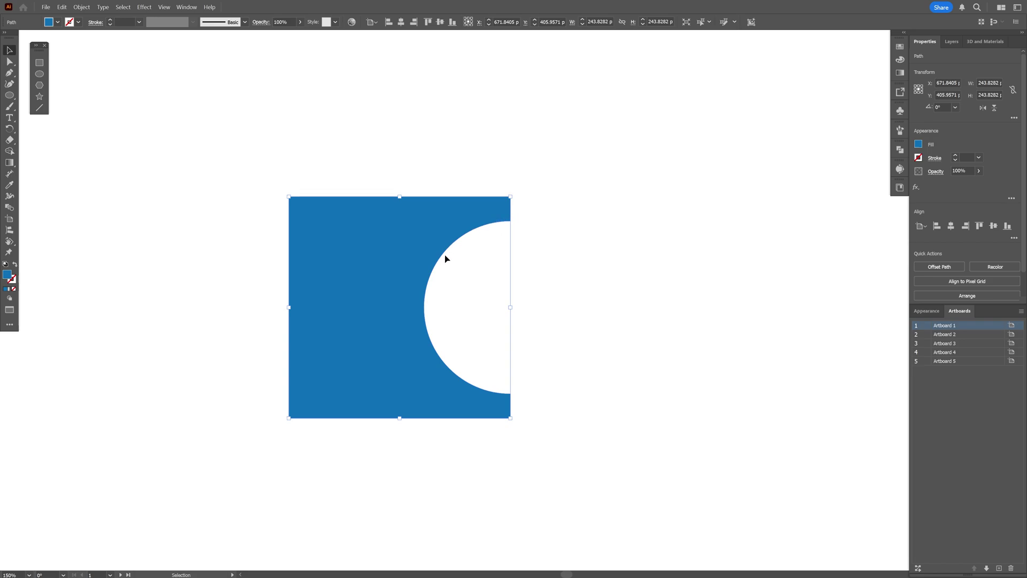
{"action": "key", "text": "ctrl+="}
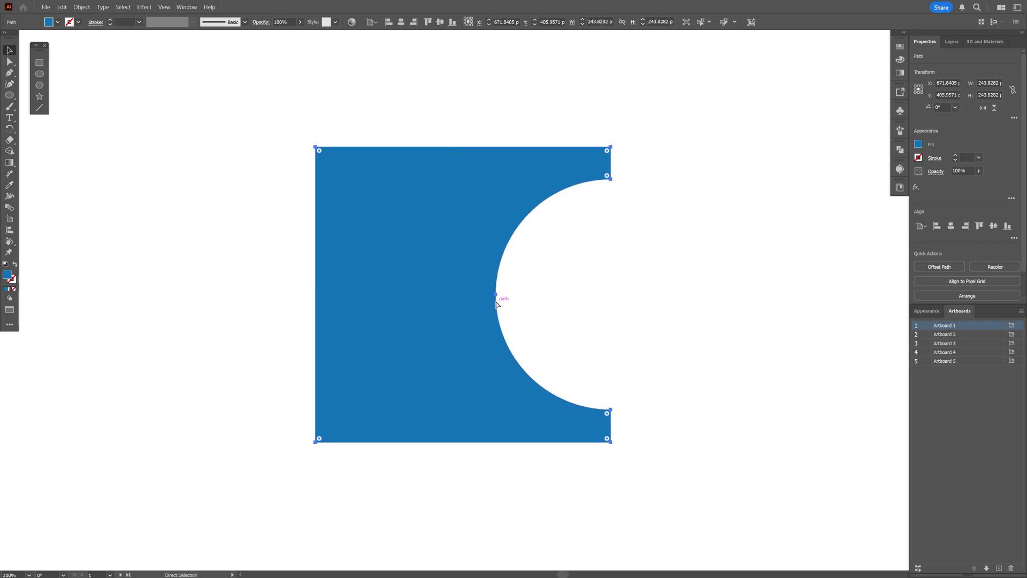
{"action": "key", "text": "ctrl+z"}
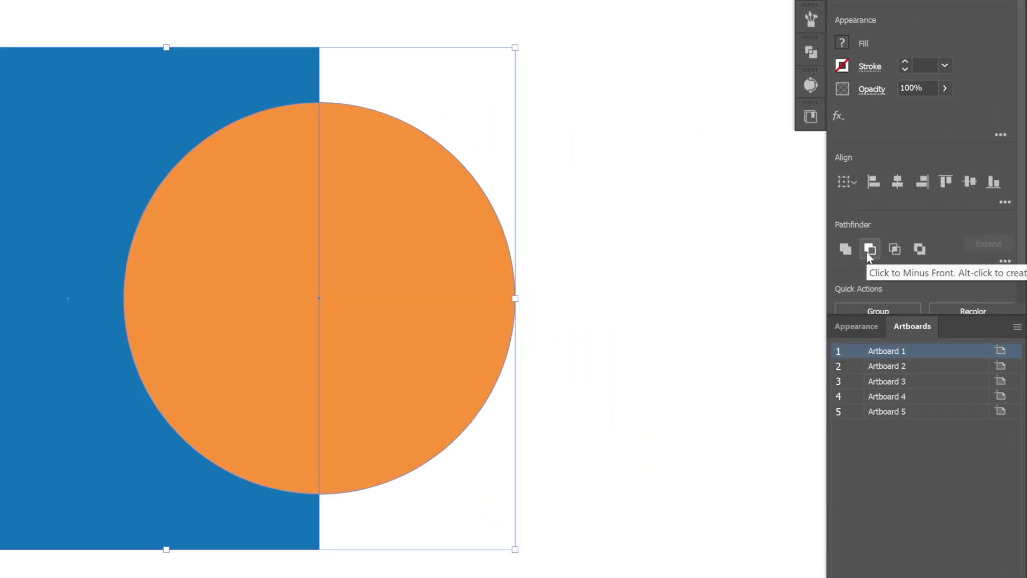
{"action": "left_click", "coordinate": [868, 252]}
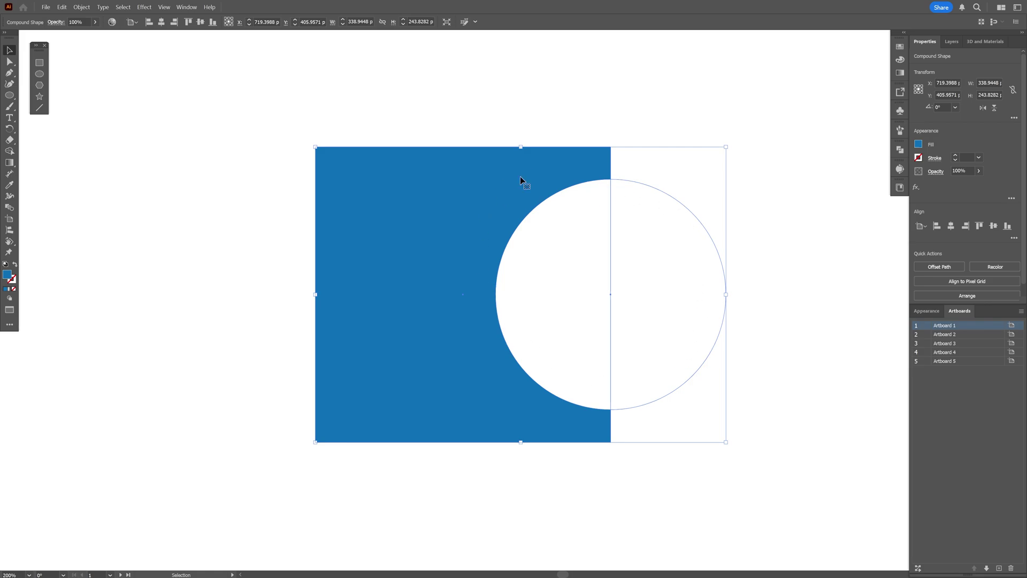
Step: Recentre and enlarge the circular hole to fill the square, then move the orange hexagon toward it
{"action": "double_click", "coordinate": [651, 206]}
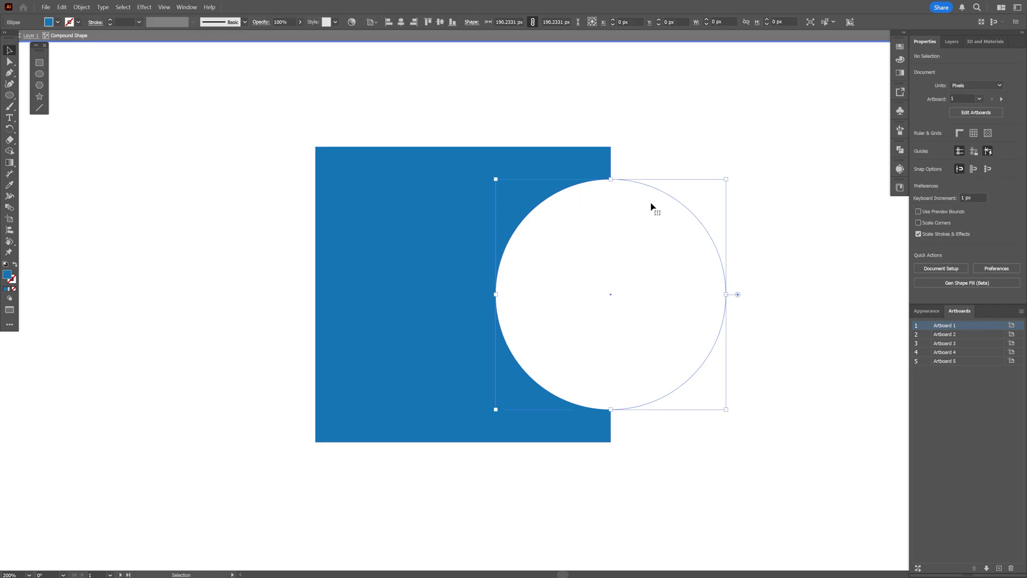
{"action": "left_click_drag", "start_coordinate": [681, 227], "coordinate": [569, 252]}
{"action": "left_click_drag", "start_coordinate": [614, 316], "coordinate": [615, 294]}
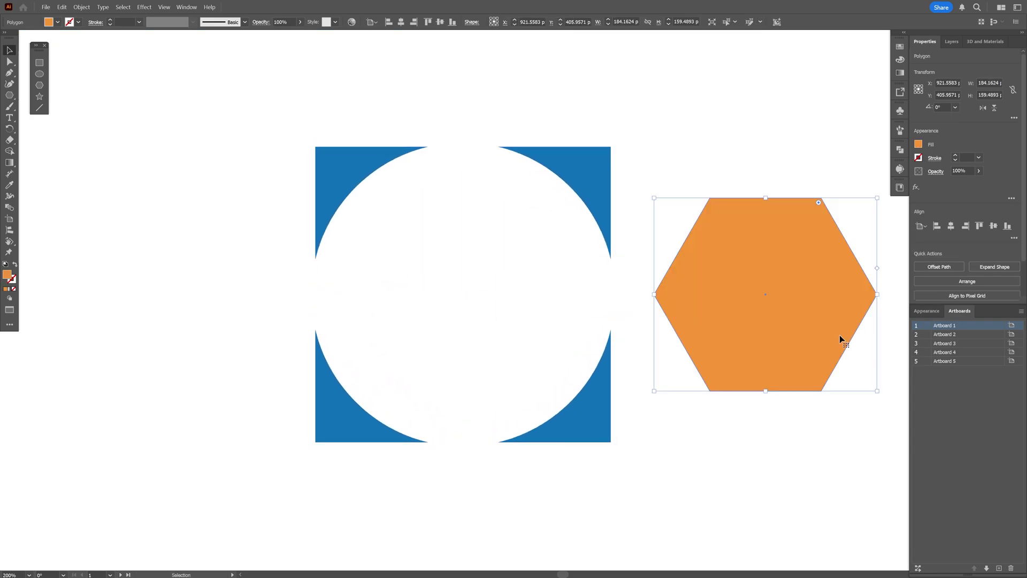
{"action": "left_click_drag", "start_coordinate": [839, 337], "coordinate": [478, 391]}
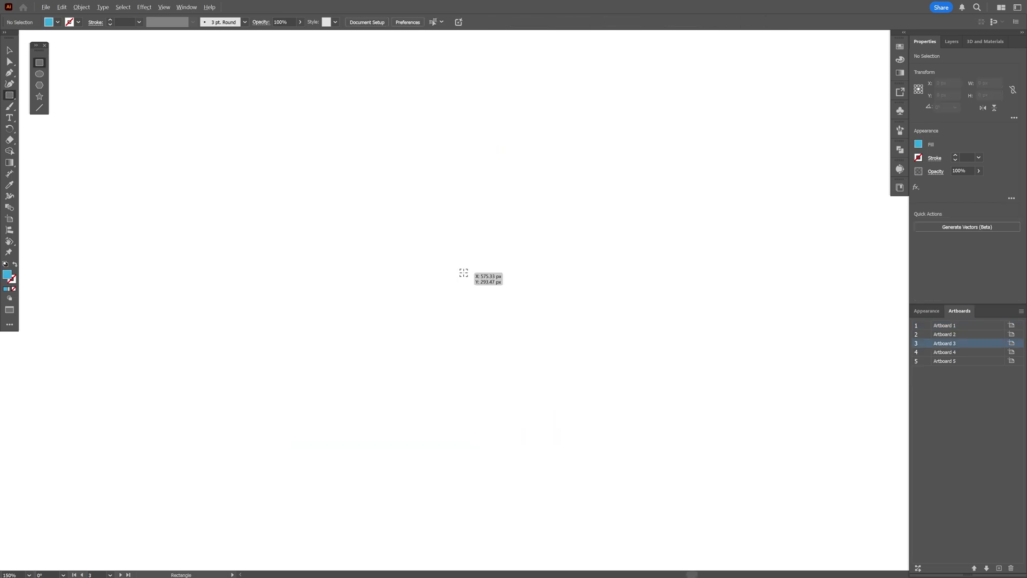
Step: Draw a blue square and turn its corners into inverted rounds of about 130.9 px
{"action": "left_click_drag", "start_coordinate": [466, 273], "coordinate": [608, 348]}
{"action": "key", "text": "v"}
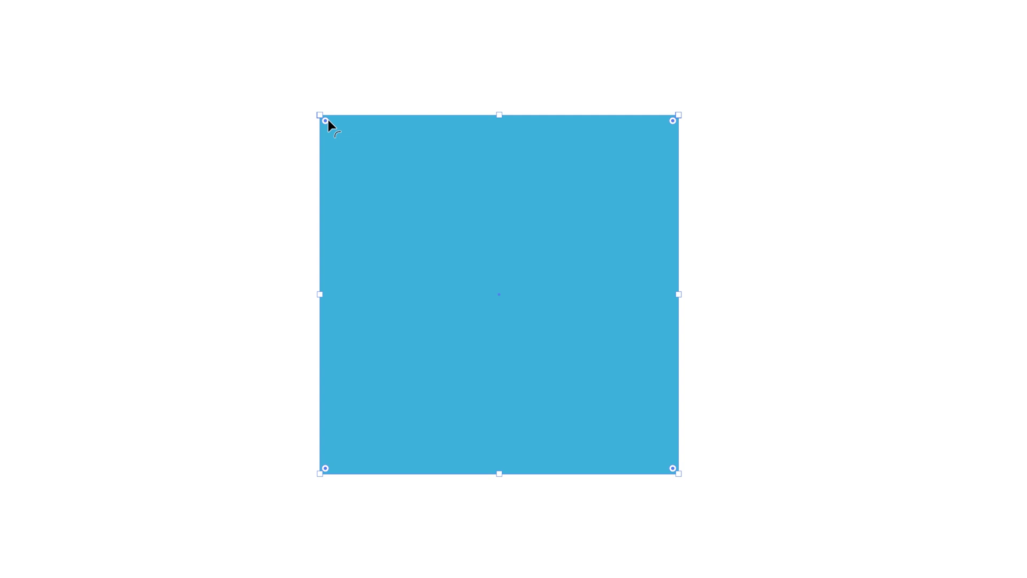
{"action": "left_click_drag", "start_coordinate": [326, 120], "coordinate": [406, 205]}
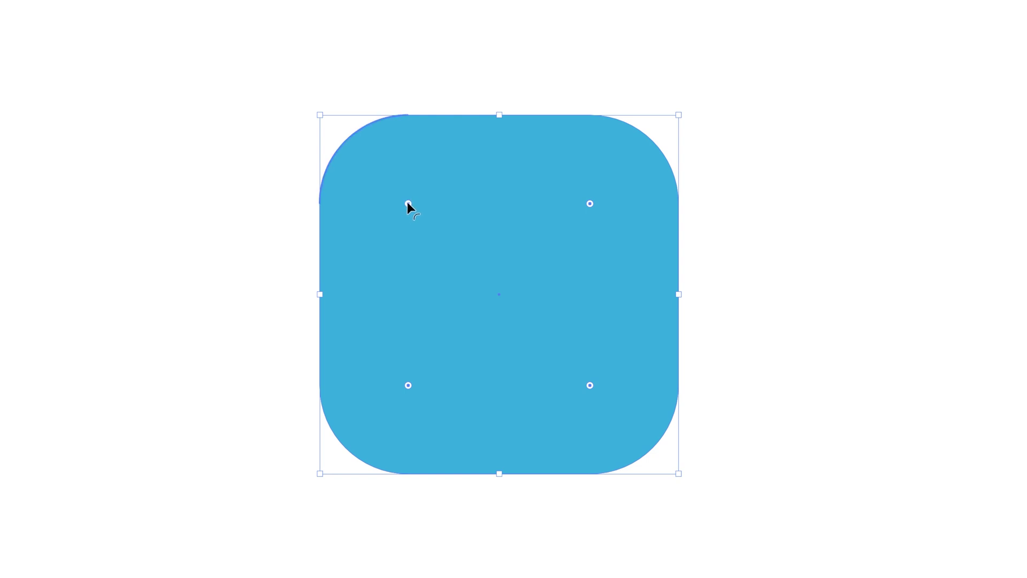
{"action": "left_click", "coordinate": [407, 203], "text": "alt"}
{"action": "left_click", "coordinate": [407, 203], "text": "alt"}
{"action": "left_click", "coordinate": [407, 204], "text": "alt"}
{"action": "left_click", "coordinate": [407, 203], "text": "alt"}
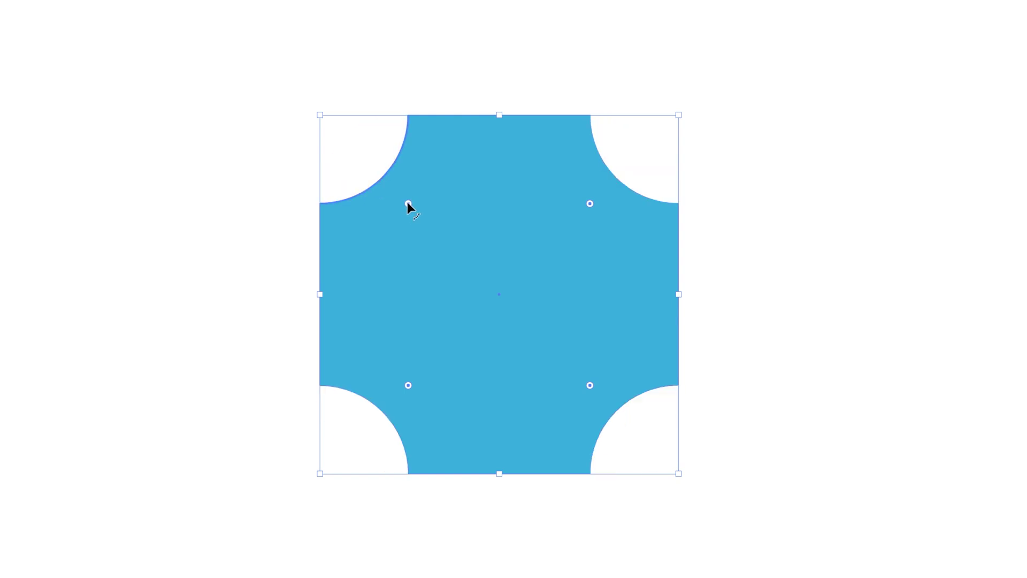
{"action": "left_click_drag", "start_coordinate": [407, 204], "coordinate": [484, 311]}
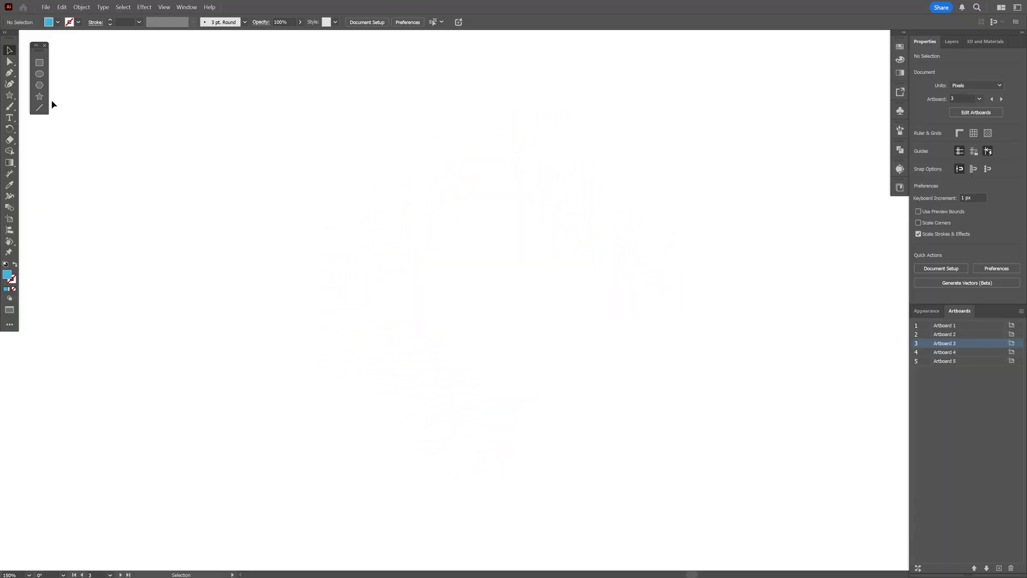
Step: Draw a blue star and give its corners enlarged chamfers
{"action": "left_click", "coordinate": [39, 96]}
{"action": "left_click_drag", "start_coordinate": [463, 280], "coordinate": [598, 321]}
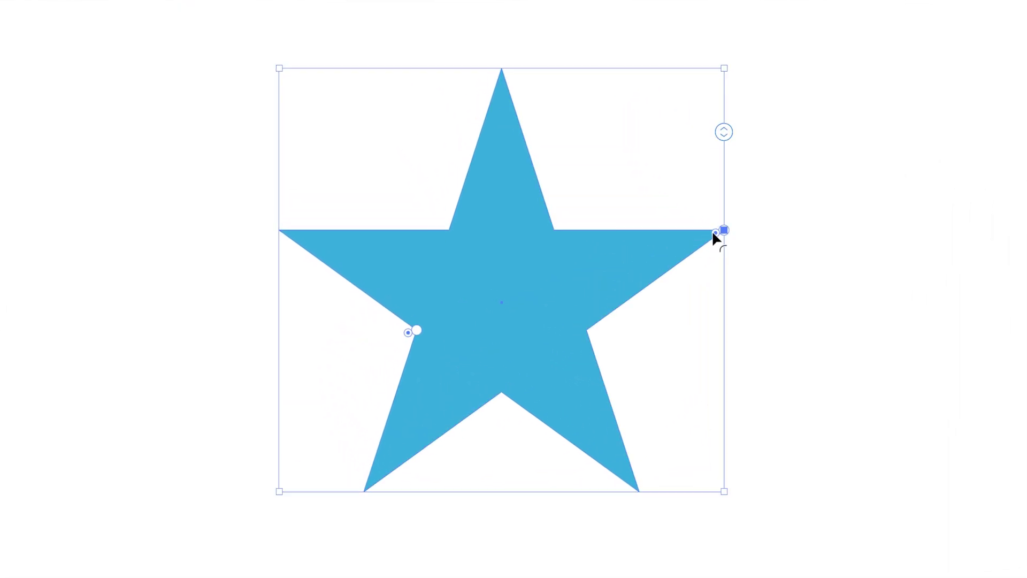
{"action": "left_click_drag", "start_coordinate": [713, 233], "coordinate": [659, 250]}
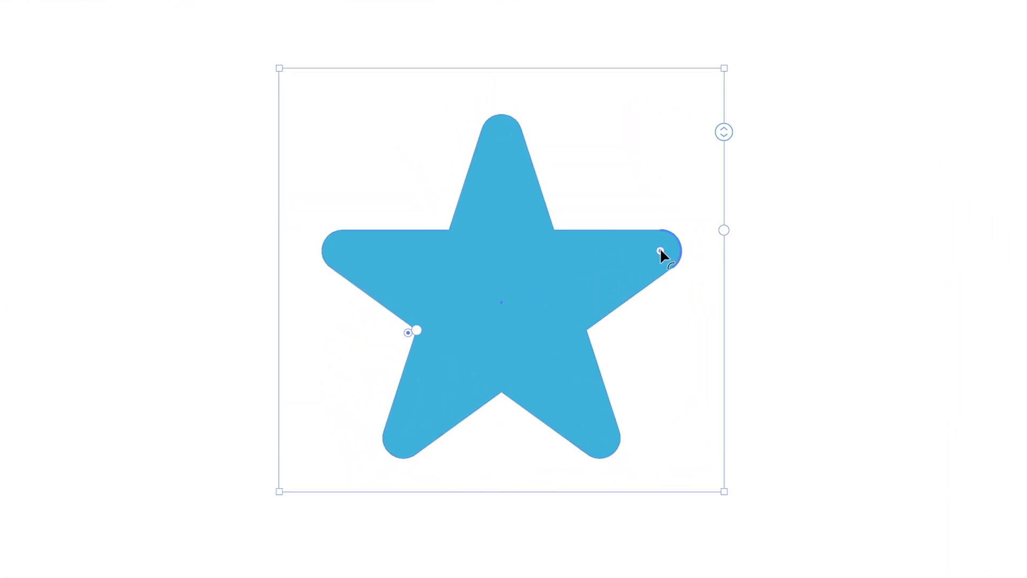
{"action": "left_click", "coordinate": [660, 251], "text": "alt"}
{"action": "left_click", "coordinate": [660, 250], "text": "alt"}
{"action": "key", "text": "a"}
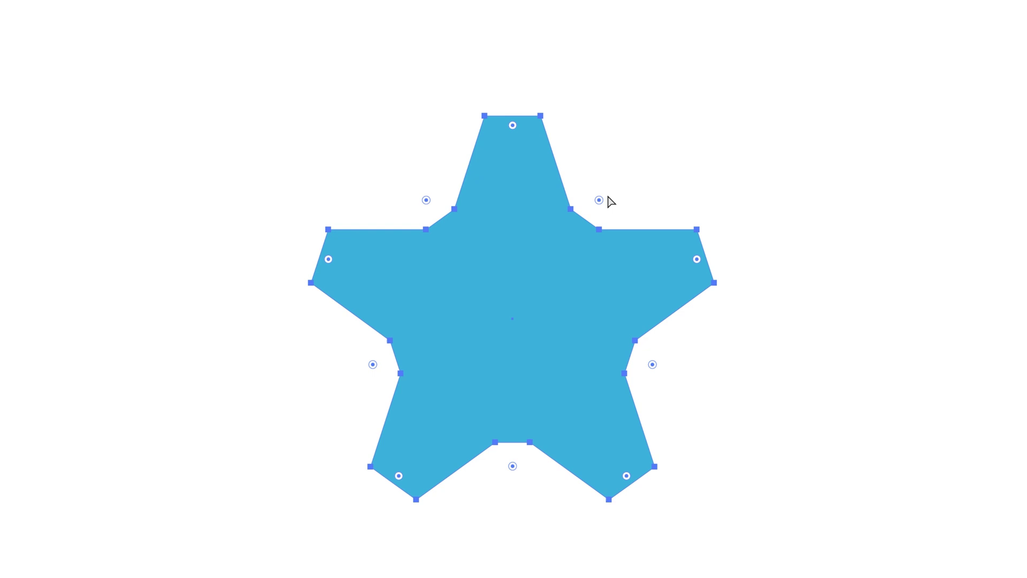
{"action": "mouse_move", "coordinate": [599, 200]}
{"action": "left_mouse_down"}
{"action": "mouse_move", "coordinate": [594, 214]}
{"action": "mouse_move", "coordinate": [607, 205]}
{"action": "left_mouse_up"}
{"action": "key", "text": "v"}
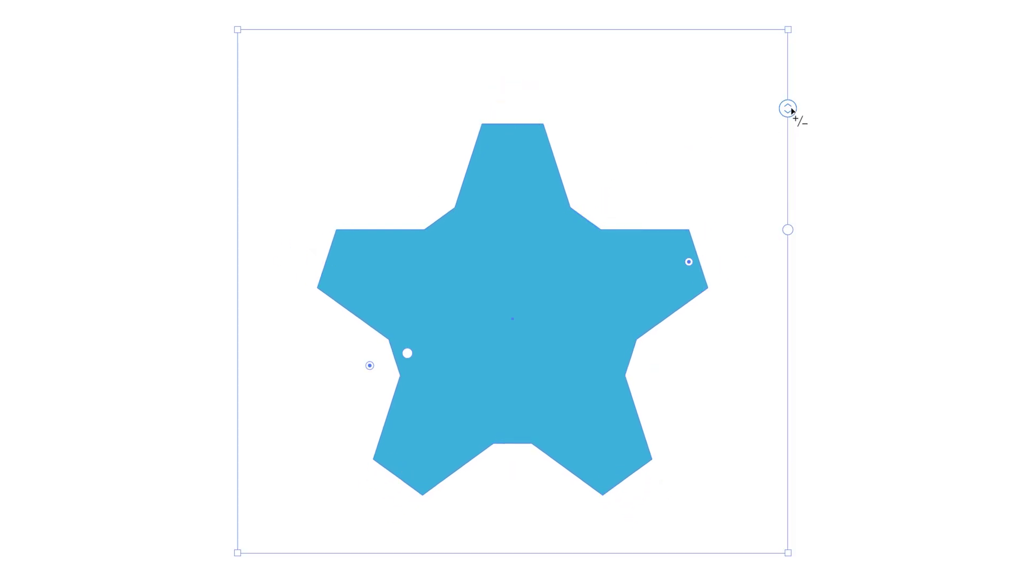
Step: Increase the star to seven points with longer teeth, then deselect it
{"action": "left_click_drag", "start_coordinate": [790, 110], "coordinate": [789, 160]}
{"action": "left_click_drag", "start_coordinate": [653, 218], "coordinate": [669, 191]}
{"action": "key", "text": "v"}
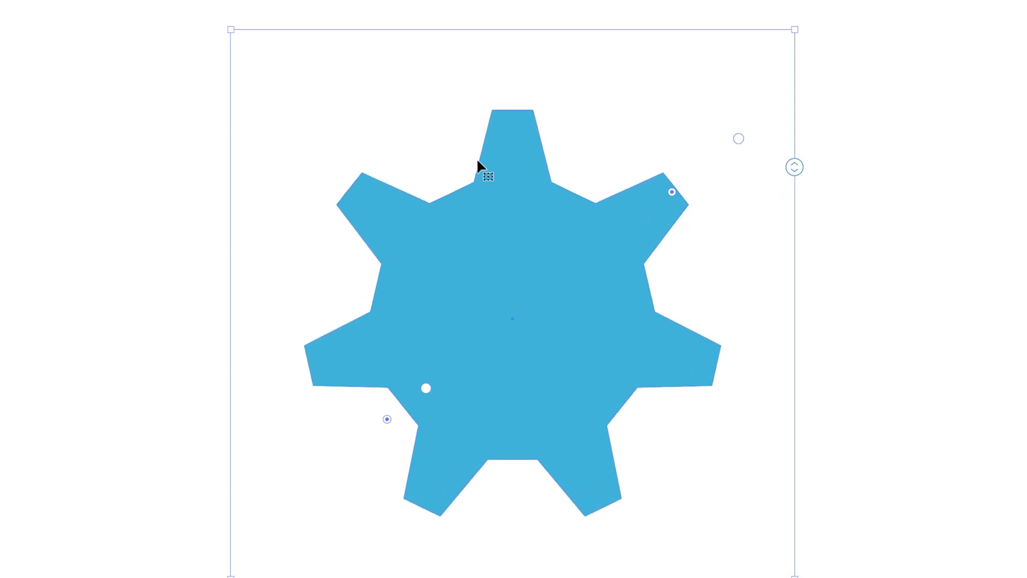
{"action": "key", "text": "ctrl+shift+a"}
Step: Draw a circle from the gear's centre and subtract it with Minus Front
{"action": "key", "text": "l"}
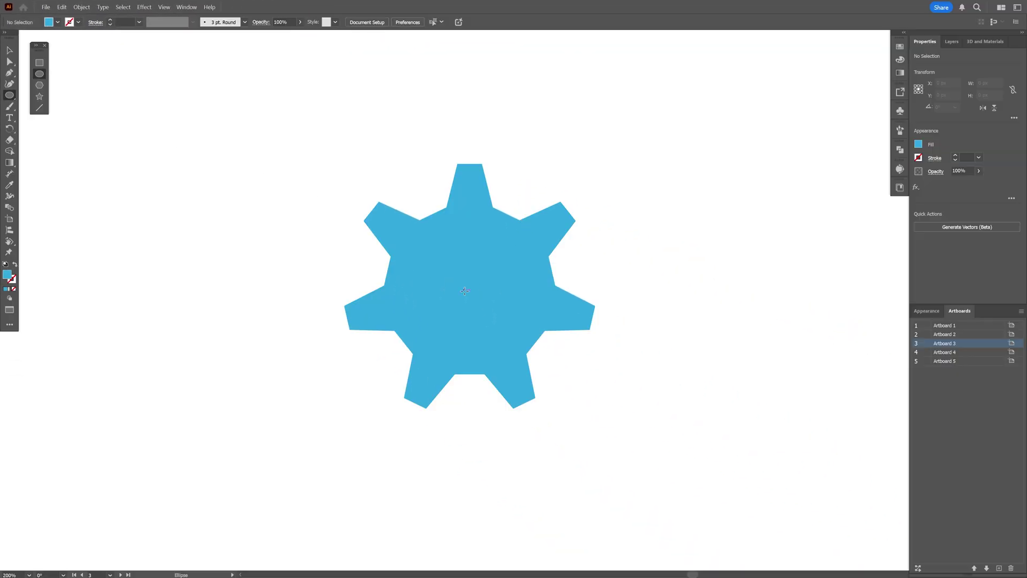
{"action": "mouse_move", "coordinate": [470, 290]}
{"action": "left_mouse_down"}
{"action": "mouse_move", "coordinate": [470, 279]}
{"action": "mouse_move", "coordinate": [533, 308]}
{"action": "left_mouse_up"}
{"action": "key", "text": "v"}
{"action": "left_click", "coordinate": [483, 276]}
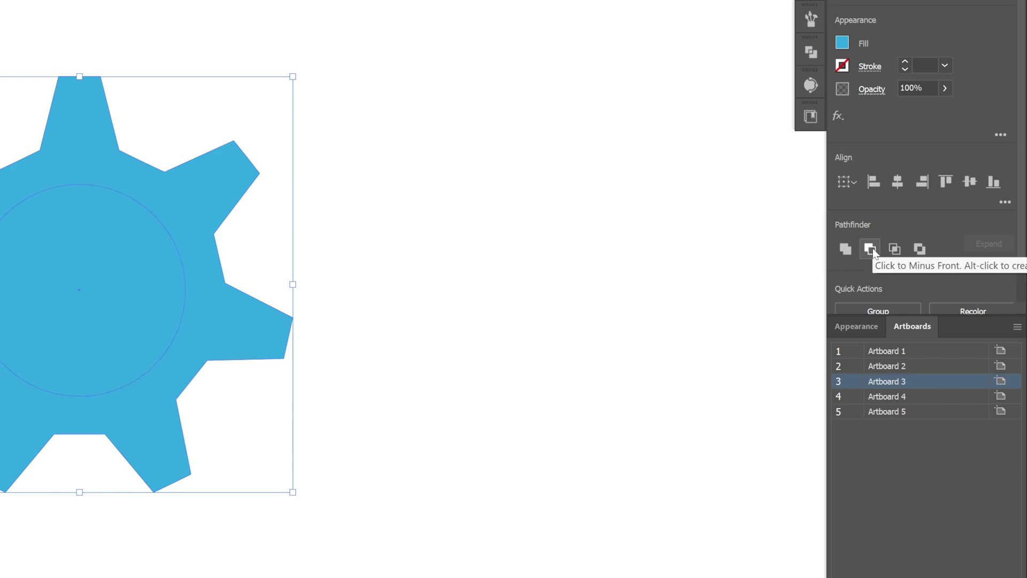
{"action": "left_click", "coordinate": [871, 249]}
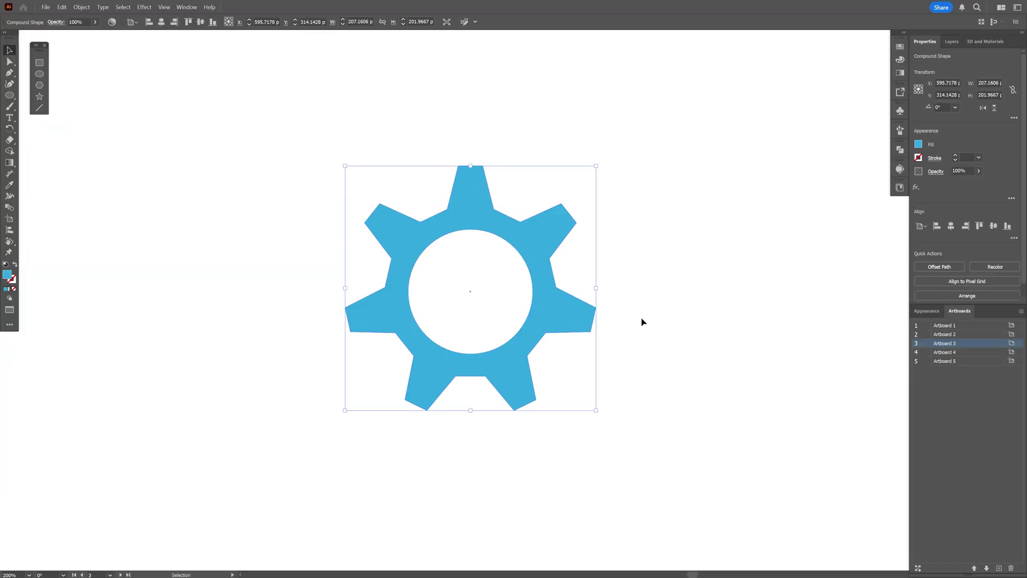
Step: Enter the compound shape and nudge the inner circle to reposition the hole
{"action": "scroll", "coordinate": [506, 292], "scroll_direction": "up", "scroll_amount": 2}
{"action": "left_click_drag", "start_coordinate": [506, 293], "coordinate": [512, 298]}
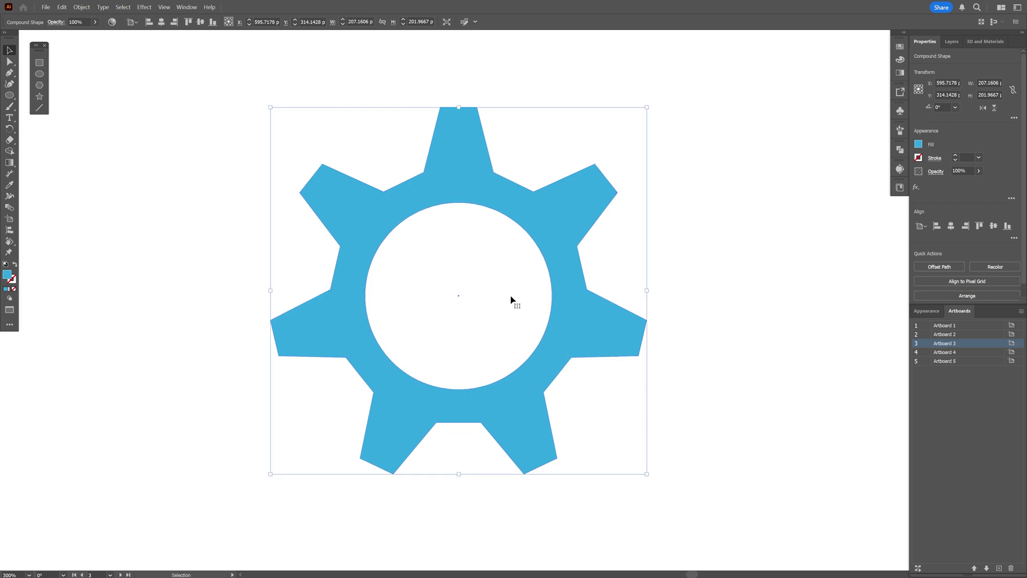
{"action": "double_click", "coordinate": [509, 263]}
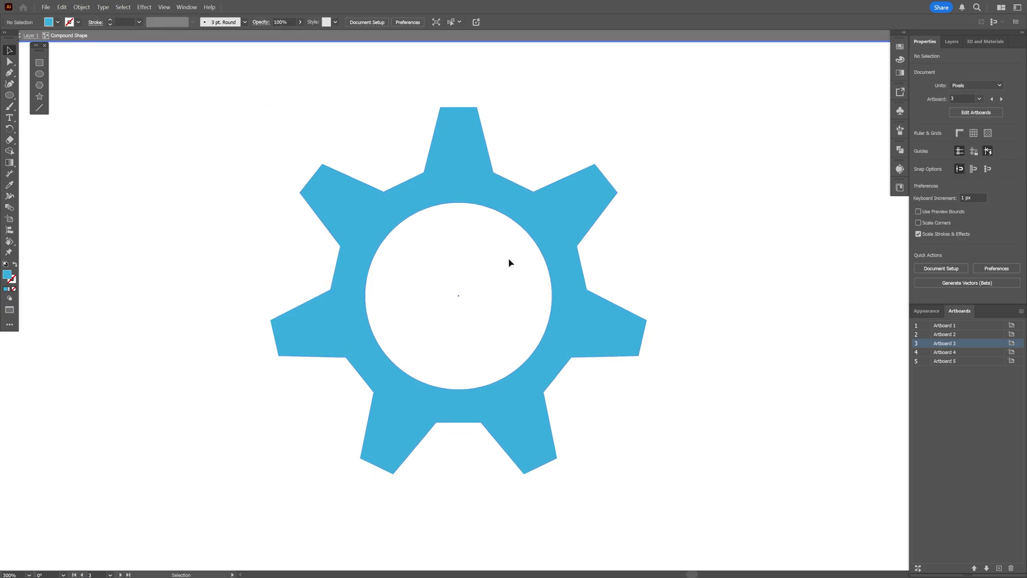
{"action": "left_click", "coordinate": [509, 263]}
{"action": "mouse_move", "coordinate": [516, 282]}
{"action": "left_mouse_down"}
{"action": "mouse_move", "coordinate": [561, 243]}
{"action": "mouse_move", "coordinate": [493, 241]}
{"action": "mouse_move", "coordinate": [492, 268]}
{"action": "mouse_move", "coordinate": [514, 287]}
{"action": "left_mouse_up"}
Step: Select the gear's star outline, keep seven teeth, and taper them with corners around 8.09 px
{"action": "double_click", "coordinate": [659, 232]}
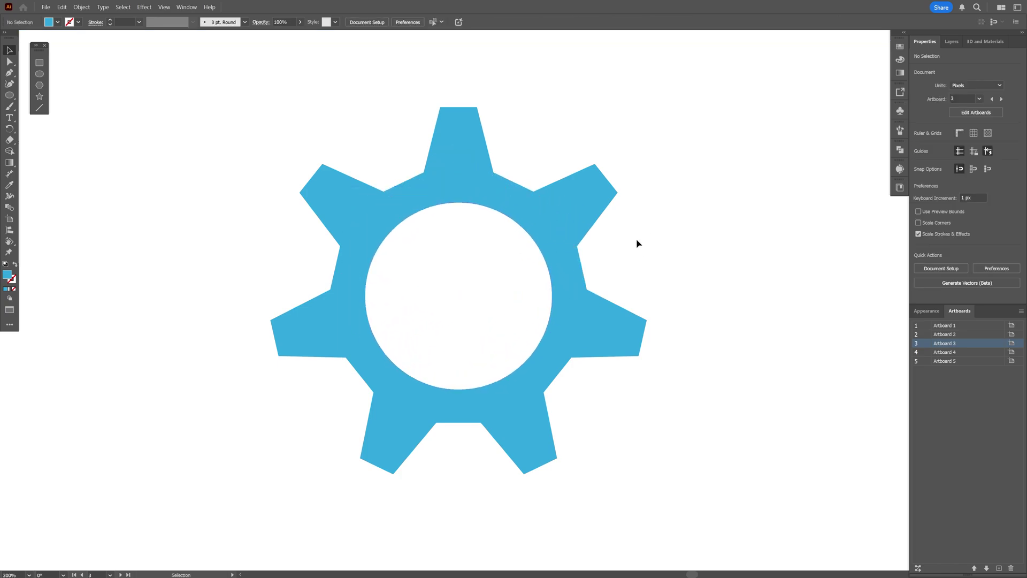
{"action": "double_click", "coordinate": [568, 208]}
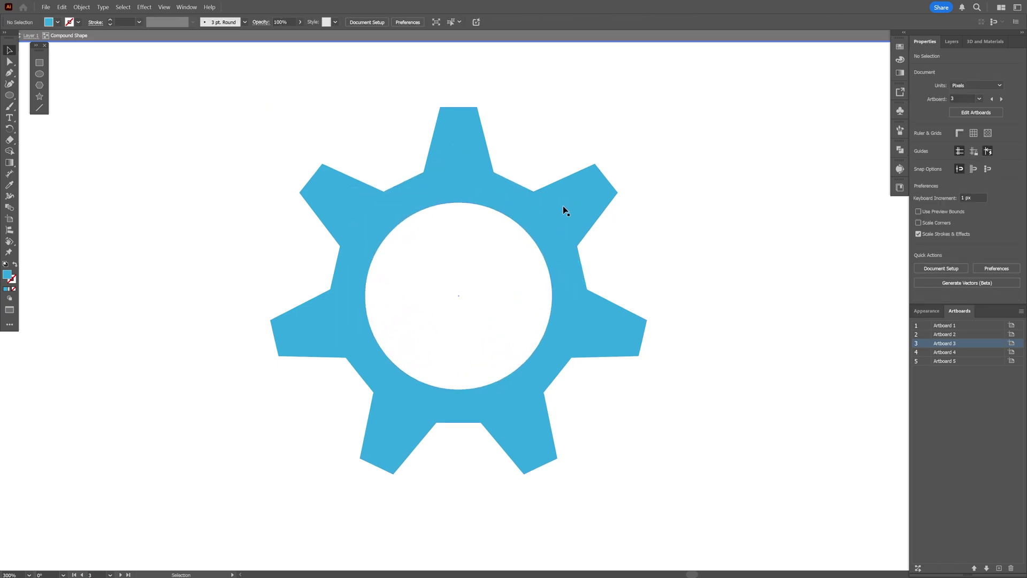
{"action": "left_click", "coordinate": [571, 211]}
{"action": "scroll", "coordinate": [570, 209], "scroll_direction": "up", "scroll_amount": 1}
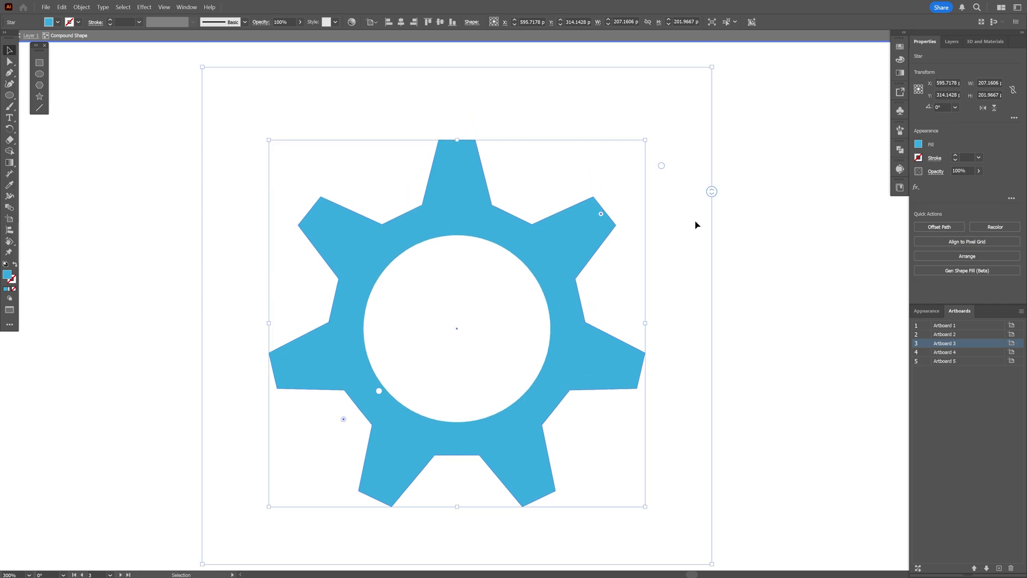
{"action": "left_click_drag", "start_coordinate": [711, 193], "coordinate": [718, 246]}
{"action": "mouse_move", "coordinate": [602, 216]}
{"action": "left_mouse_down"}
{"action": "mouse_move", "coordinate": [573, 234]}
{"action": "mouse_move", "coordinate": [618, 207]}
{"action": "left_mouse_up"}
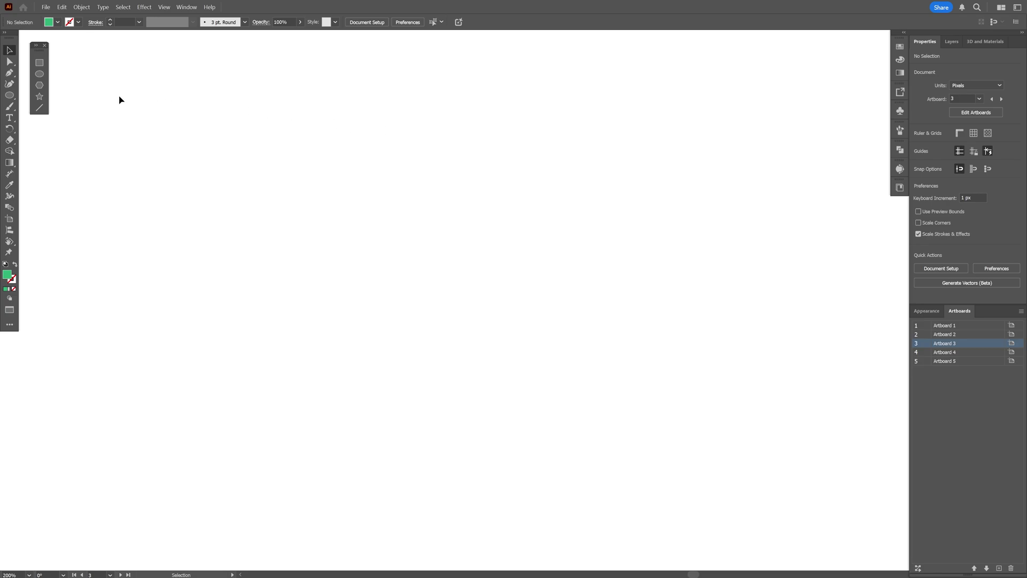
Step: Draw a green star, reduce it to three points, and move it lower
{"action": "left_click", "coordinate": [39, 96]}
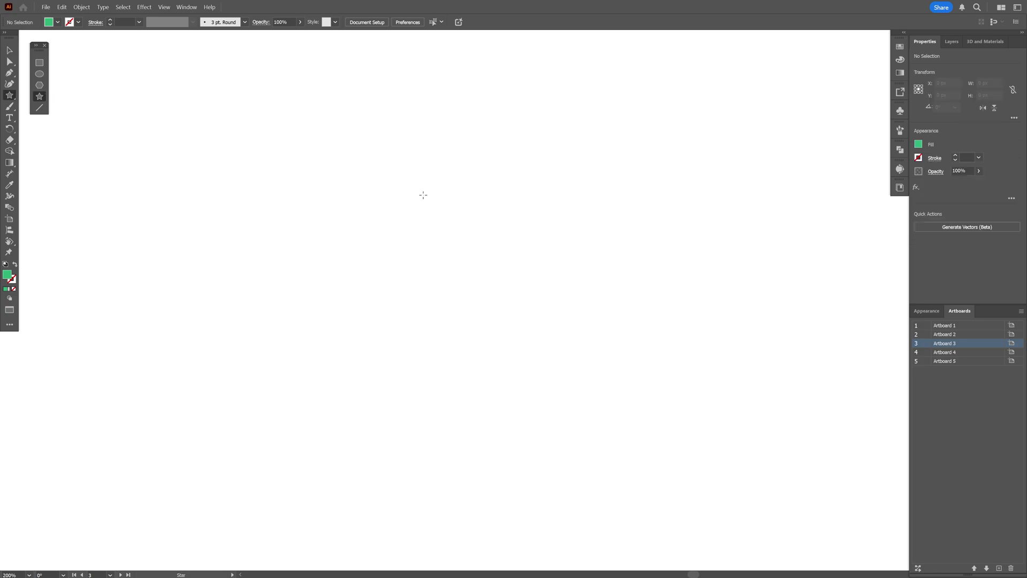
{"action": "left_click_drag", "start_coordinate": [461, 262], "coordinate": [609, 339]}
{"action": "left_click_drag", "start_coordinate": [619, 143], "coordinate": [623, 113]}
{"action": "key", "text": "v"}
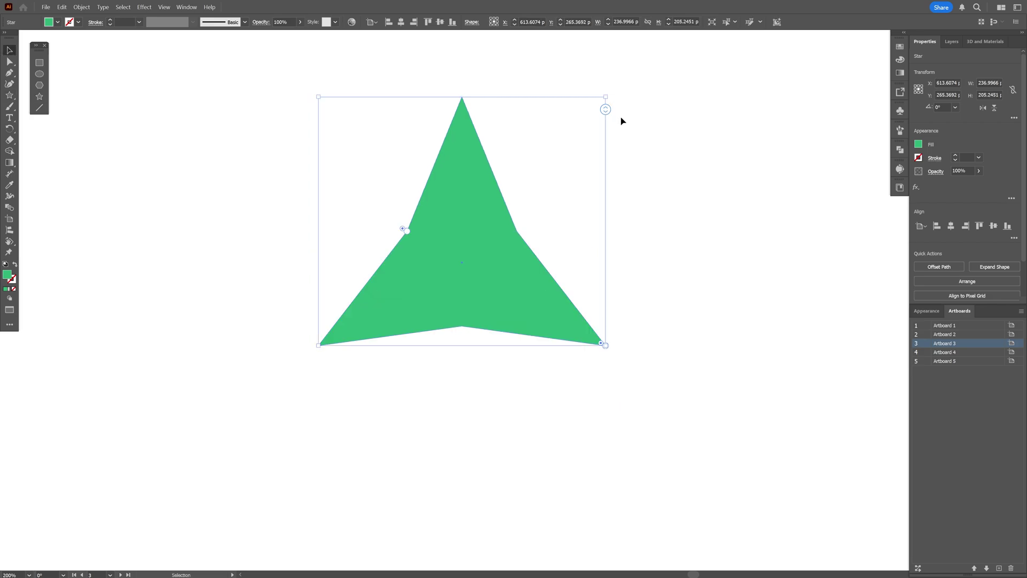
{"action": "left_click_drag", "start_coordinate": [471, 259], "coordinate": [481, 304]}
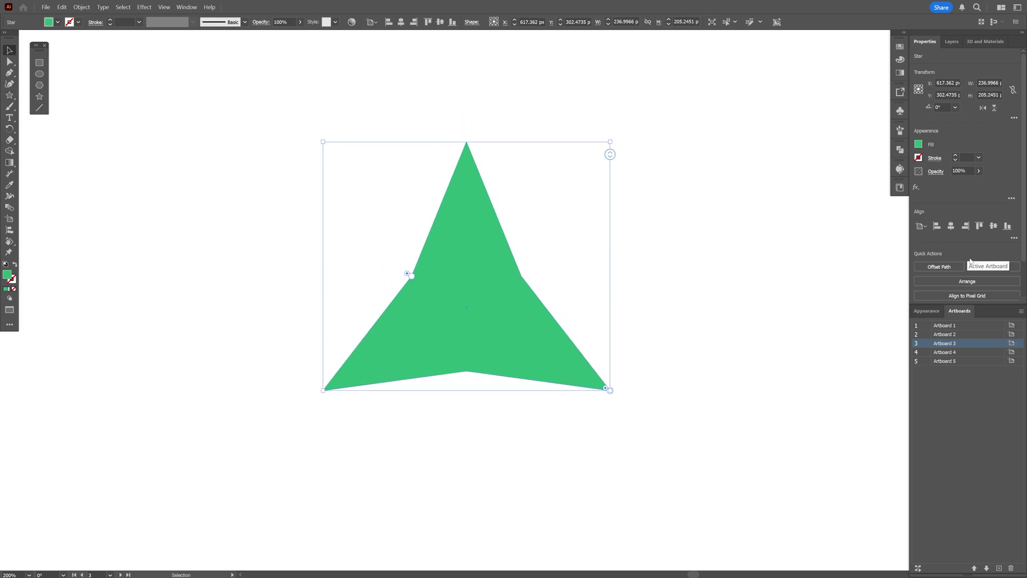
Step: Expand the star into a path and delete its three inner anchors to form a triangle
{"action": "left_click", "coordinate": [994, 267]}
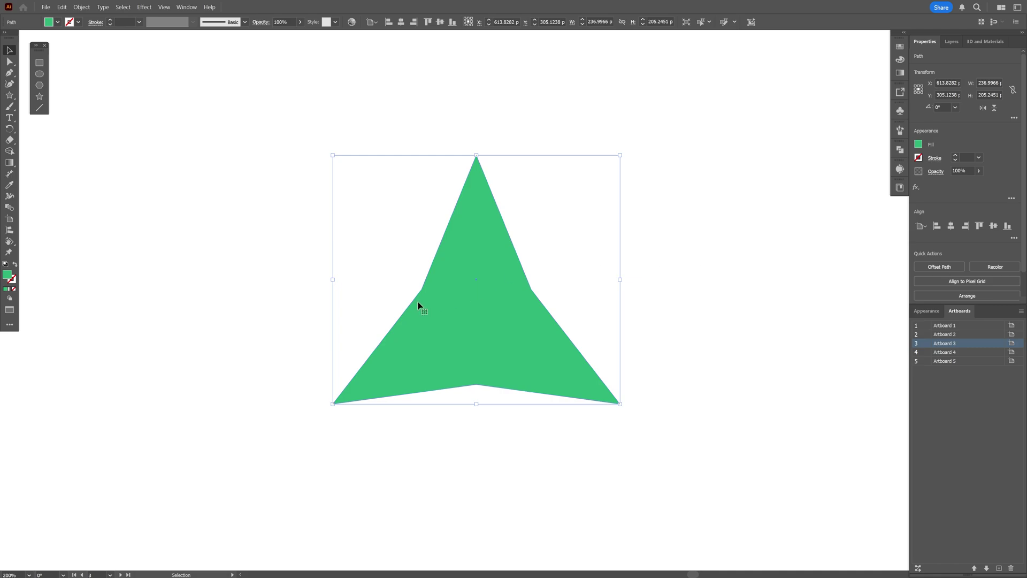
{"action": "key", "text": "ctrl+="}
{"action": "left_click_drag", "start_coordinate": [505, 291], "coordinate": [508, 290]}
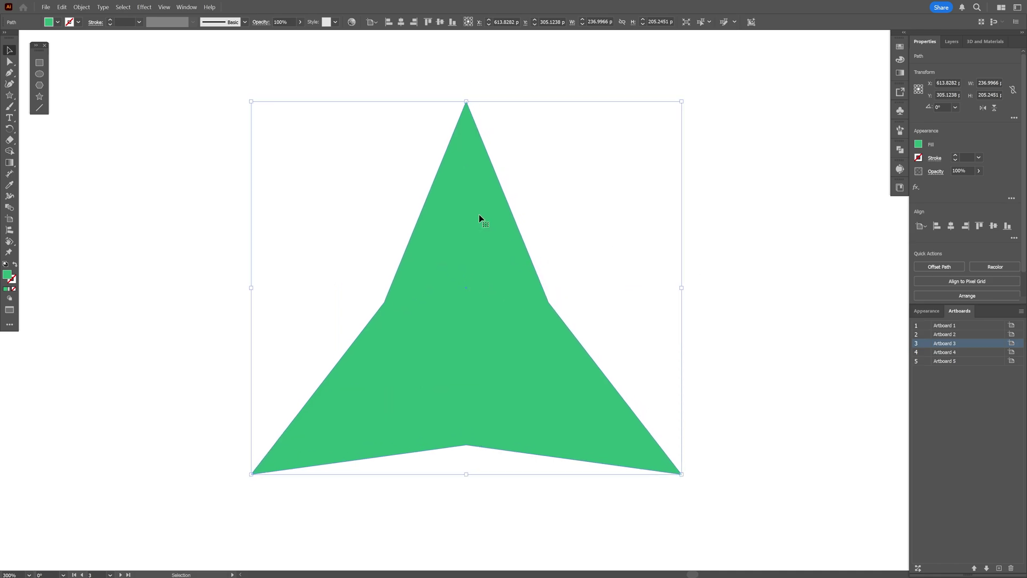
{"action": "left_click", "coordinate": [9, 73]}
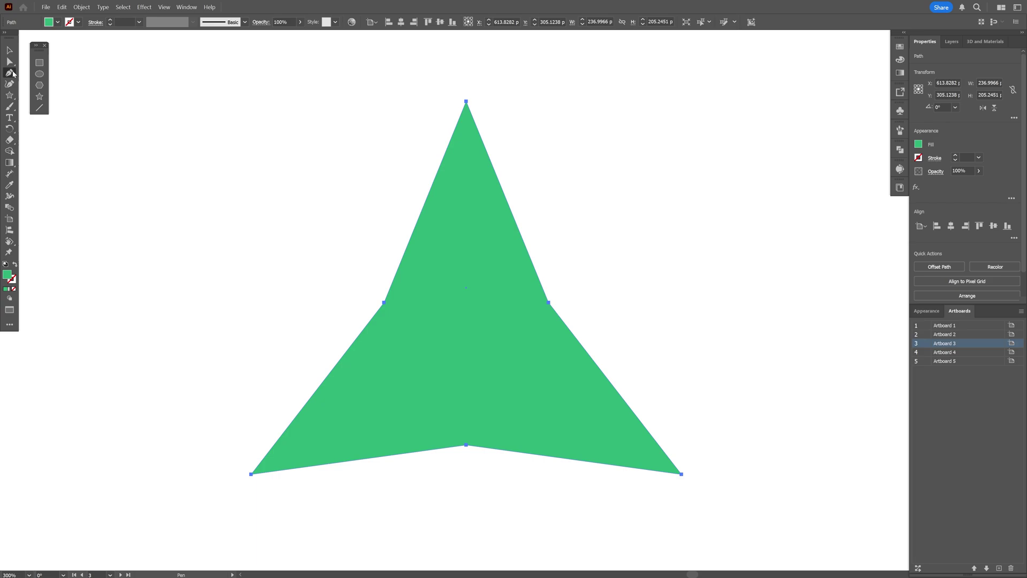
{"action": "left_click", "coordinate": [549, 303]}
{"action": "left_click", "coordinate": [383, 302]}
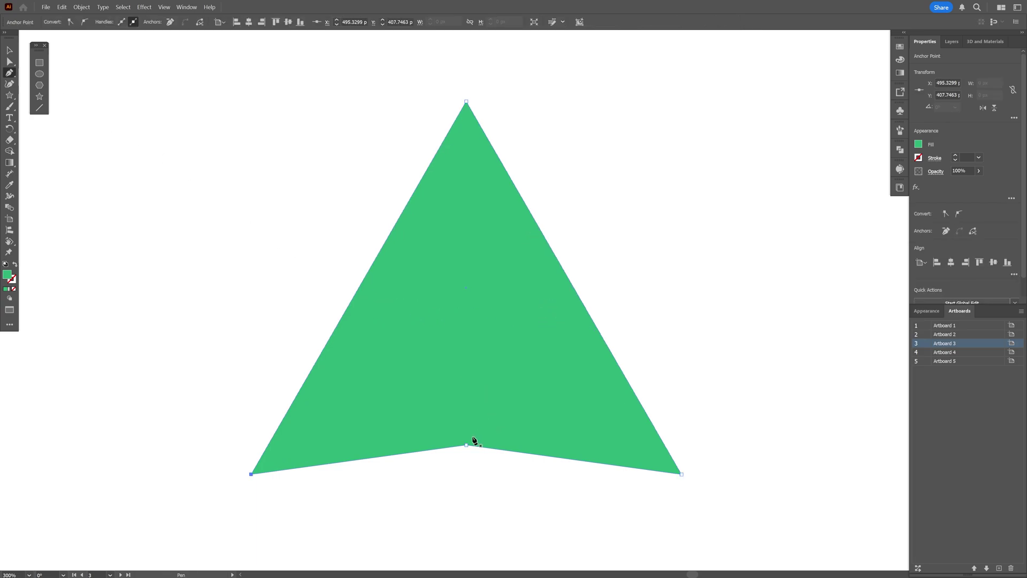
{"action": "left_click", "coordinate": [466, 444]}
{"action": "key", "text": "v"}
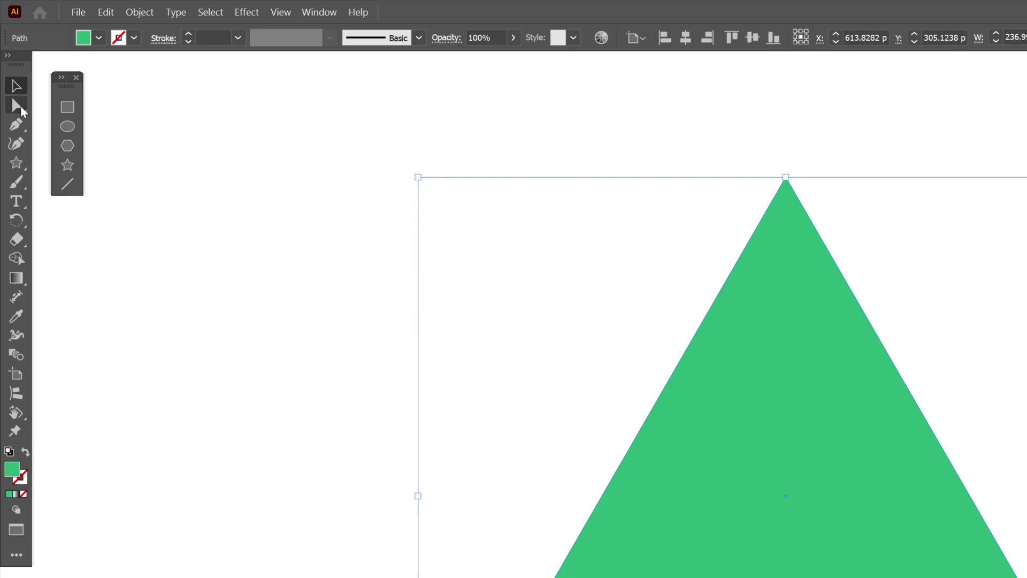
Step: Round the green triangle's corners to 68.415 px, forming a three-leaf trefoil
{"action": "left_click", "coordinate": [20, 105]}
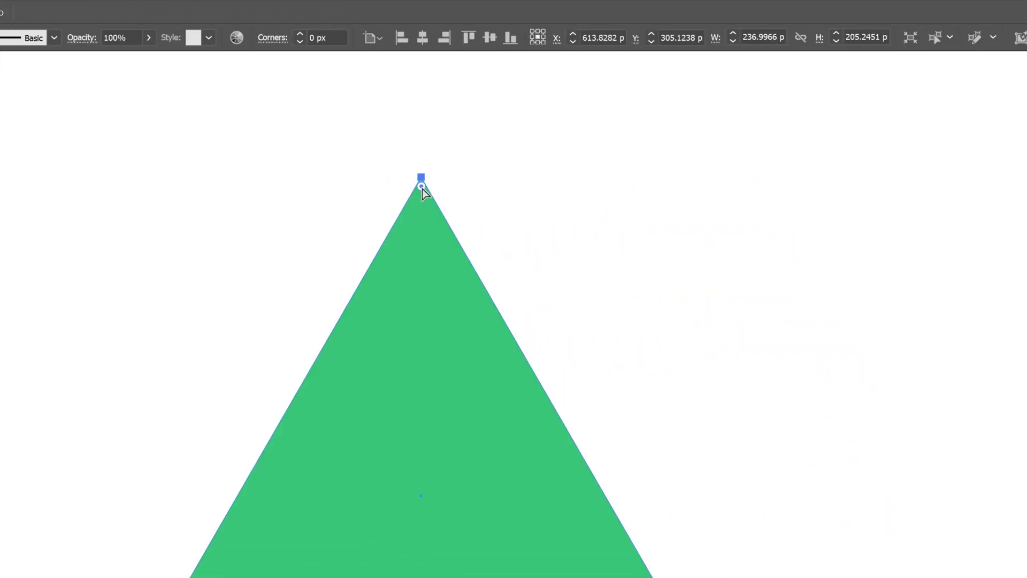
{"action": "left_click_drag", "start_coordinate": [421, 186], "coordinate": [432, 487]}
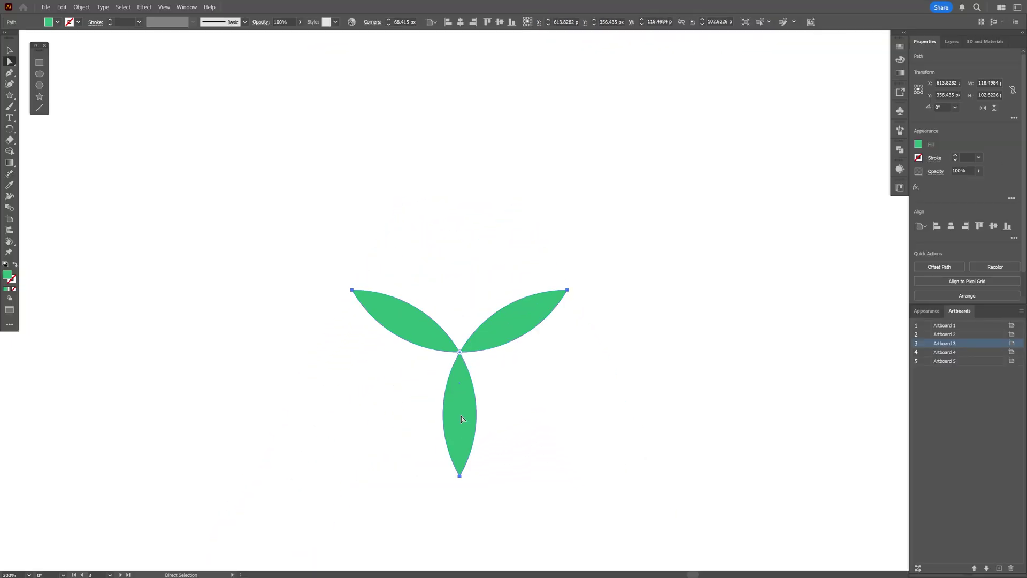
{"action": "key", "text": "v"}
{"action": "left_click", "coordinate": [81, 7]}
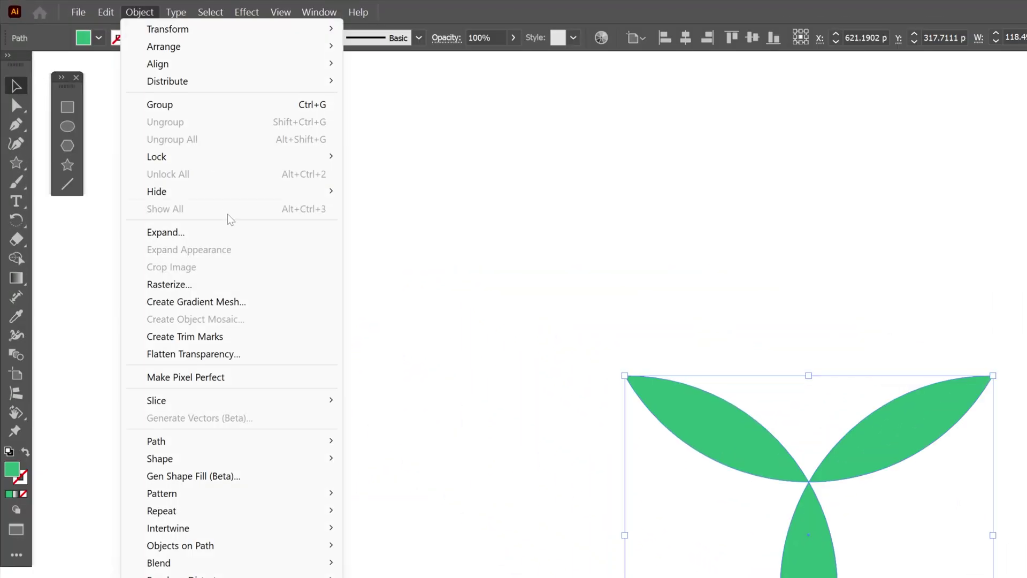
Step: Repeat the green trefoil as a grid with Grid Type set to Brick by Row
{"action": "mouse_move", "coordinate": [235, 512]}
{"action": "left_click", "coordinate": [393, 531]}
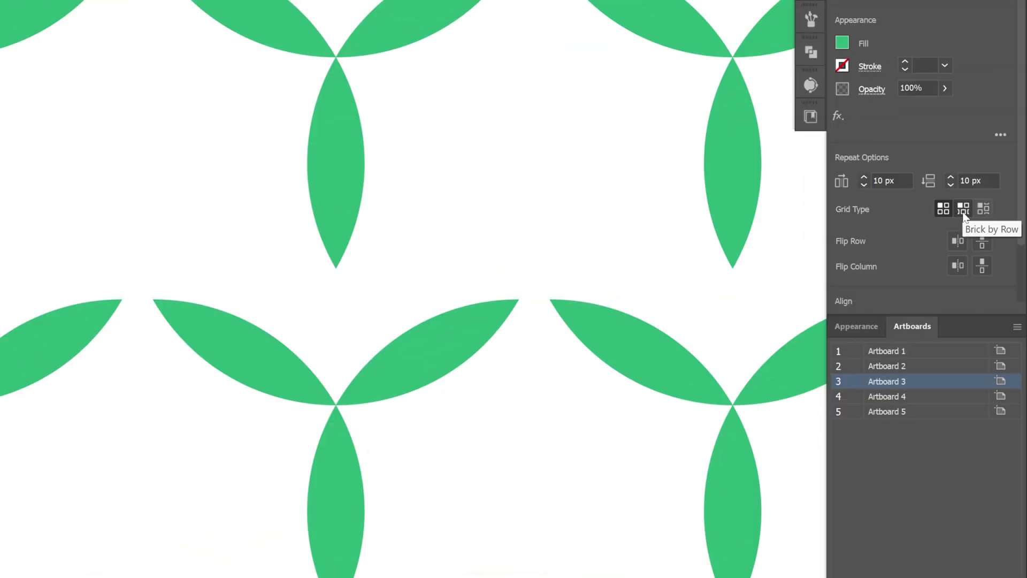
{"action": "left_click", "coordinate": [962, 211]}
Step: Set horizontal and vertical grid spacing to 0 px and extend the grid downward with more rows
{"action": "left_click", "coordinate": [894, 180]}
{"action": "key", "text": "Down"}
{"action": "key", "text": "Down"}
{"action": "key", "text": "Down"}
{"action": "key", "text": "Down"}
{"action": "key", "text": "Down"}
{"action": "key", "text": "Down"}
{"action": "key", "text": "Down"}
{"action": "key", "text": "Down"}
{"action": "key", "text": "Down"}
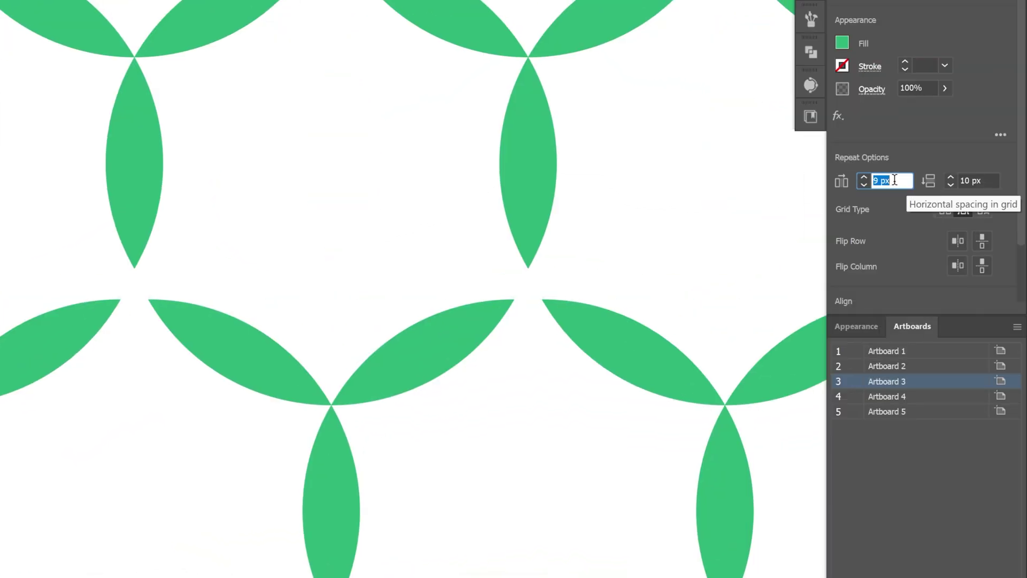
{"action": "key", "text": "Down"}
{"action": "left_click", "coordinate": [972, 179]}
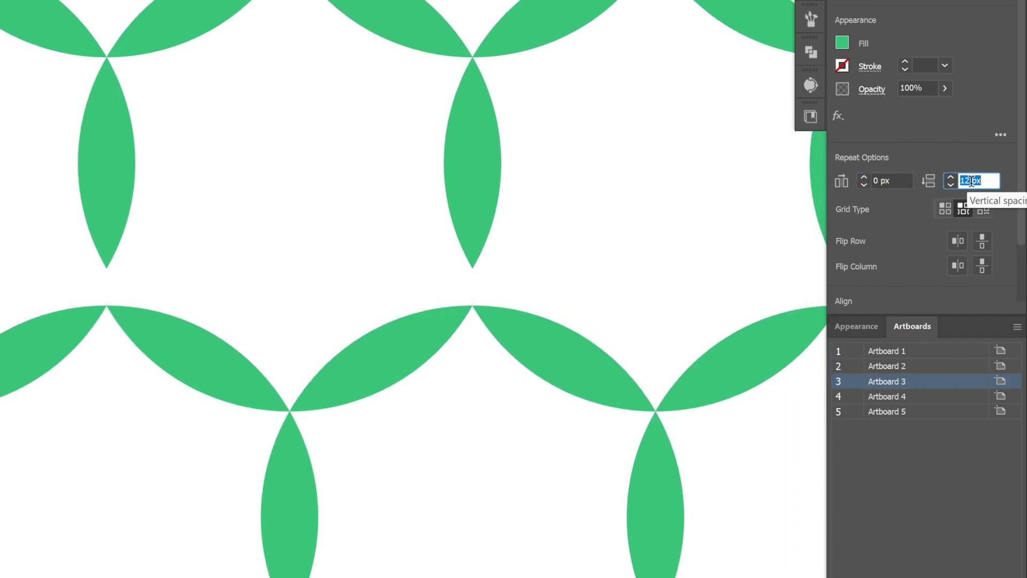
{"action": "key", "text": "Down"}
{"action": "key", "text": "Down"}
{"action": "key", "text": "Down"}
{"action": "key", "text": "Down"}
{"action": "key", "text": "Down"}
{"action": "key", "text": "Down"}
{"action": "key", "text": "Down"}
{"action": "key", "text": "Down"}
{"action": "key", "text": "Down"}
{"action": "key", "text": "Down"}
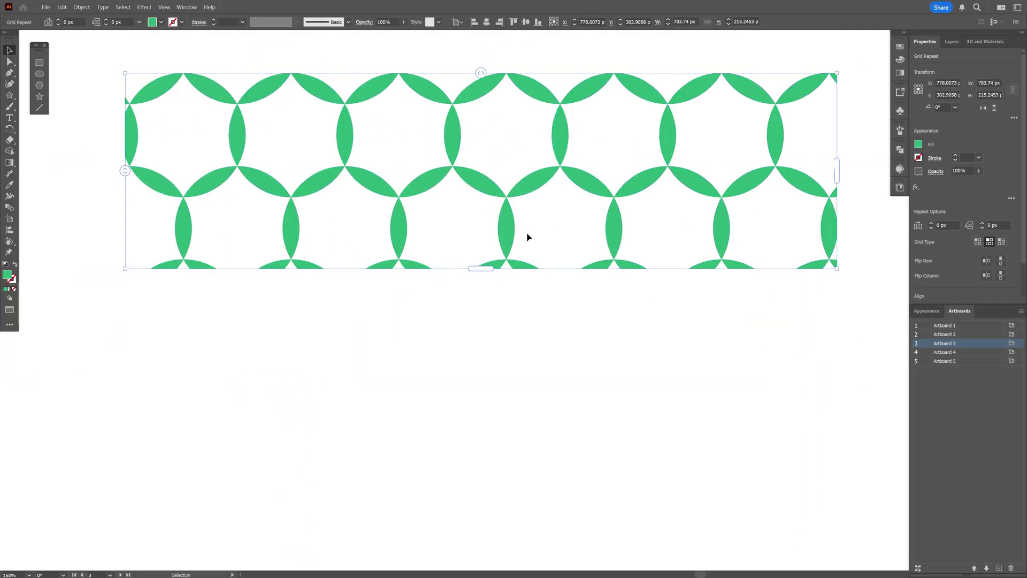
{"action": "left_click_drag", "start_coordinate": [481, 268], "coordinate": [481, 362]}
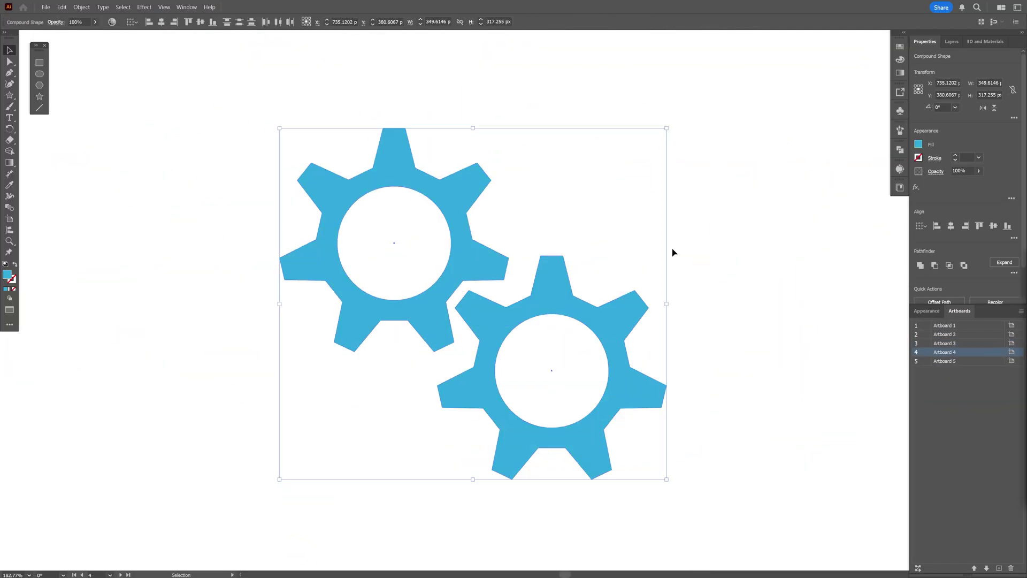
{"action": "scroll", "coordinate": [673, 251], "scroll_direction": "down", "scroll_amount": 1}
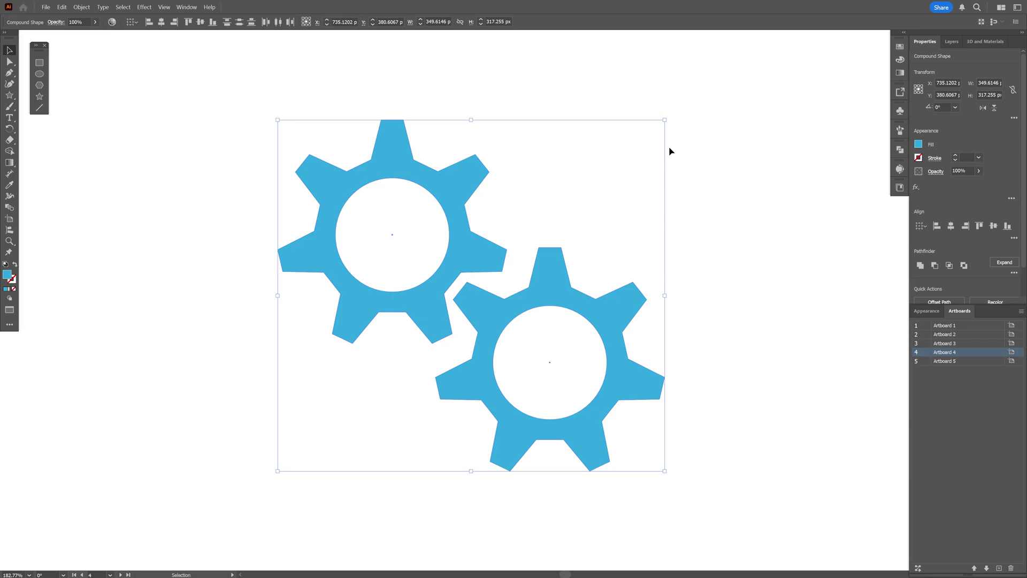
Step: Rotate the gear pair so one gear sits lower left, then apply Reset Bounding Box
{"action": "left_click_drag", "start_coordinate": [668, 115], "coordinate": [496, 349]}
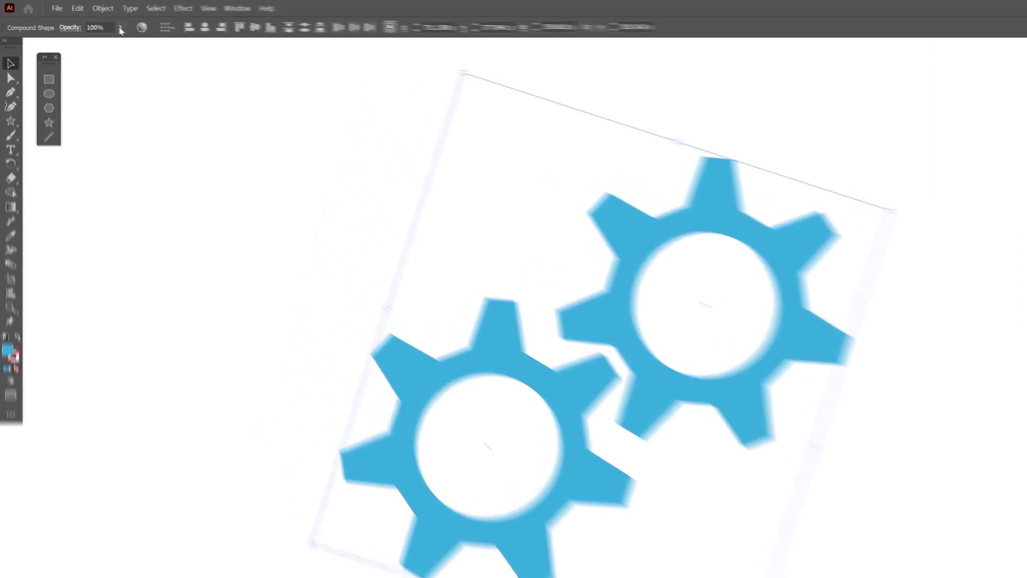
{"action": "left_click", "coordinate": [81, 7]}
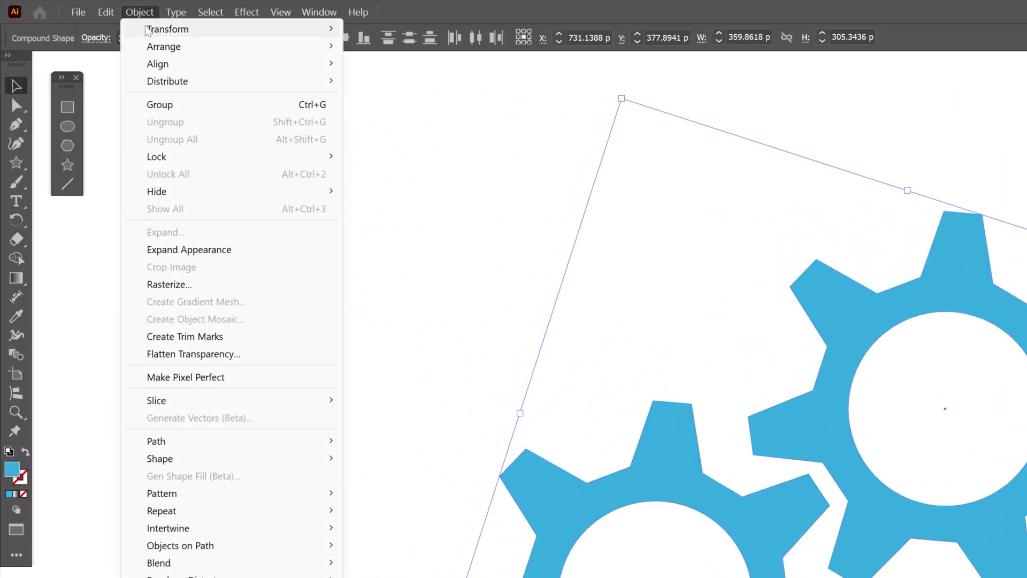
{"action": "mouse_move", "coordinate": [86, 17]}
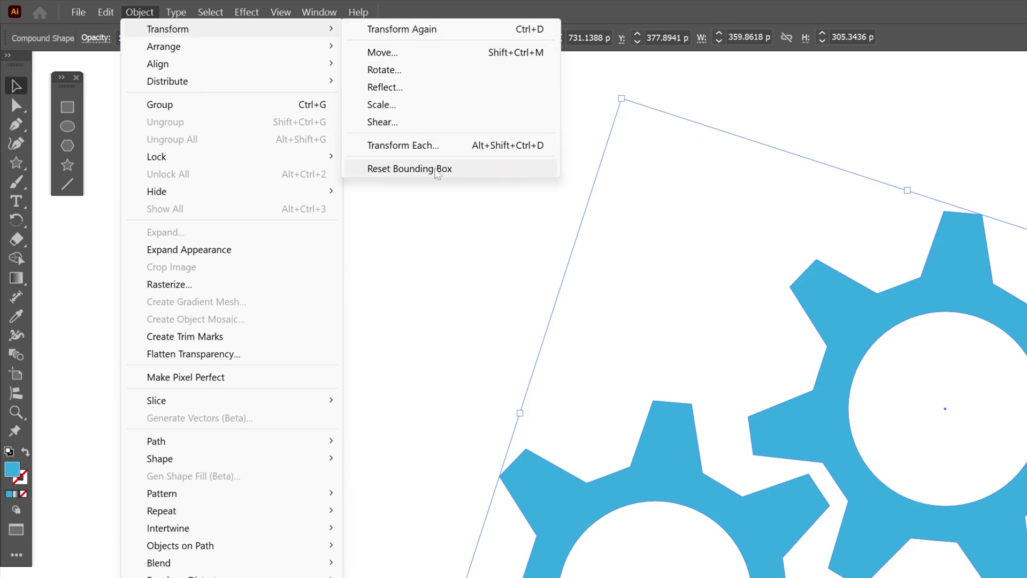
{"action": "left_click", "coordinate": [449, 170]}
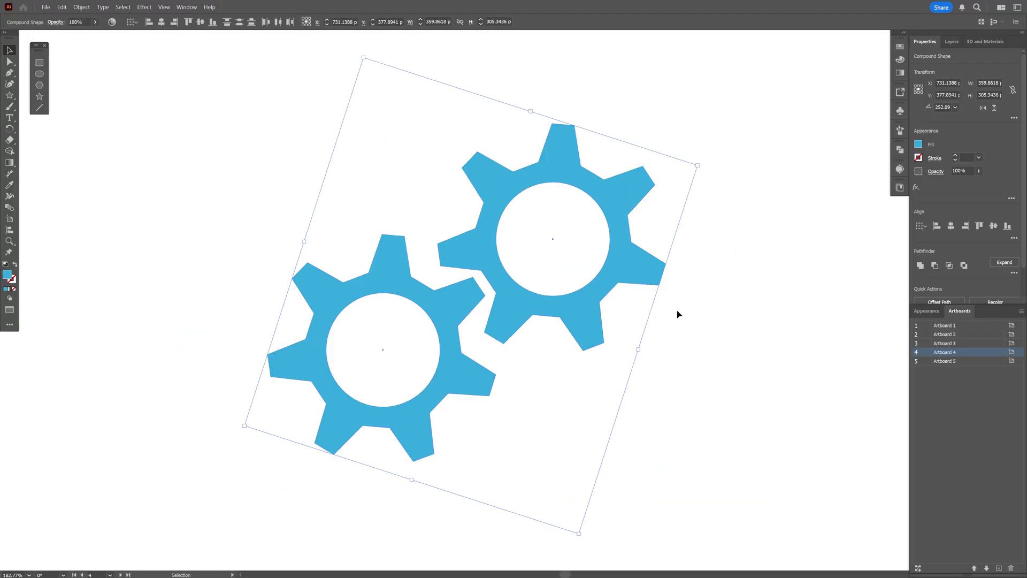
{"action": "left_click_drag", "start_coordinate": [678, 313], "coordinate": [669, 325]}
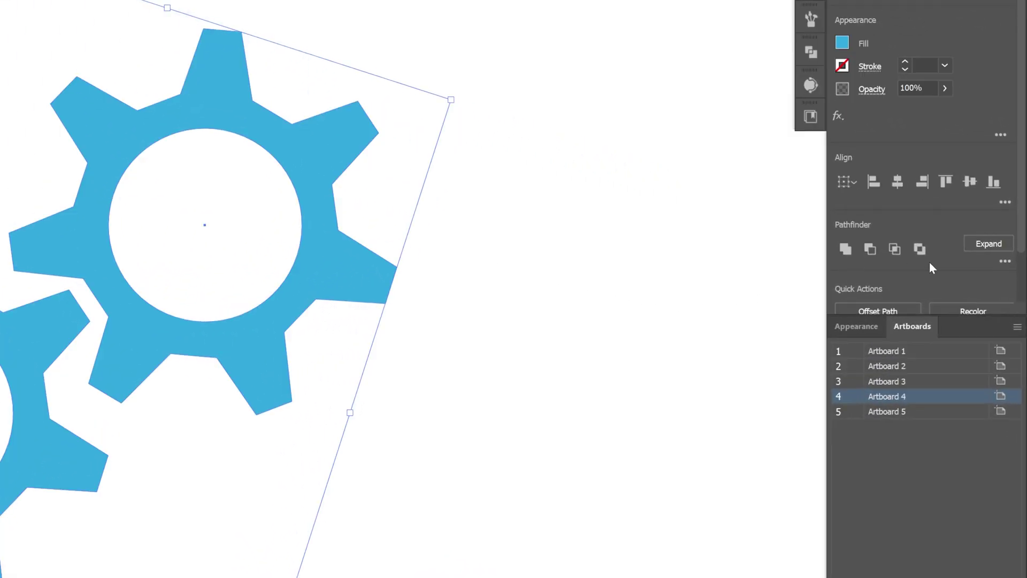
Step: Expand the two-gear compound shape with Pathfinder Expand and Object > Expand
{"action": "left_click", "coordinate": [1001, 245]}
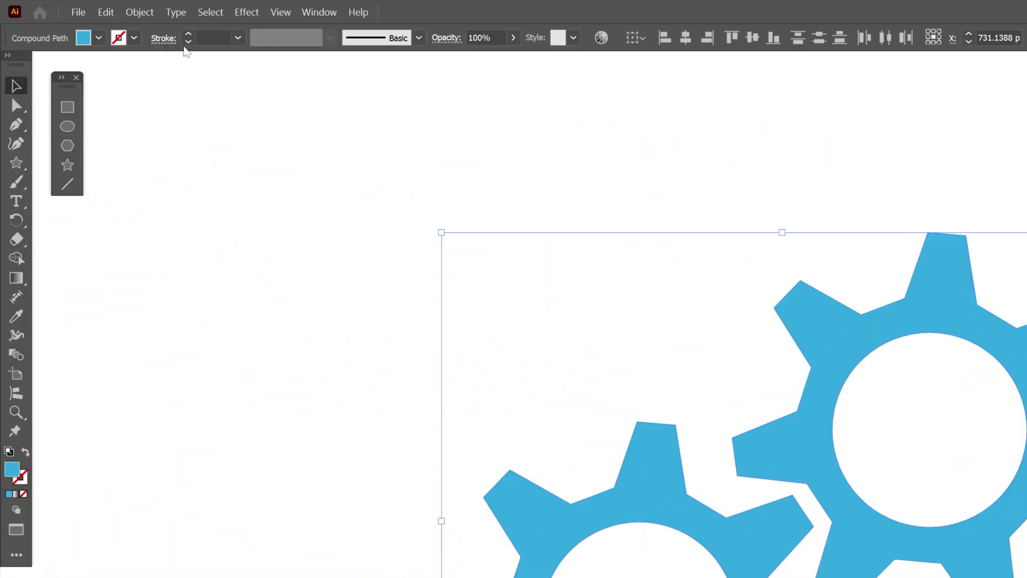
{"action": "left_click", "coordinate": [141, 12]}
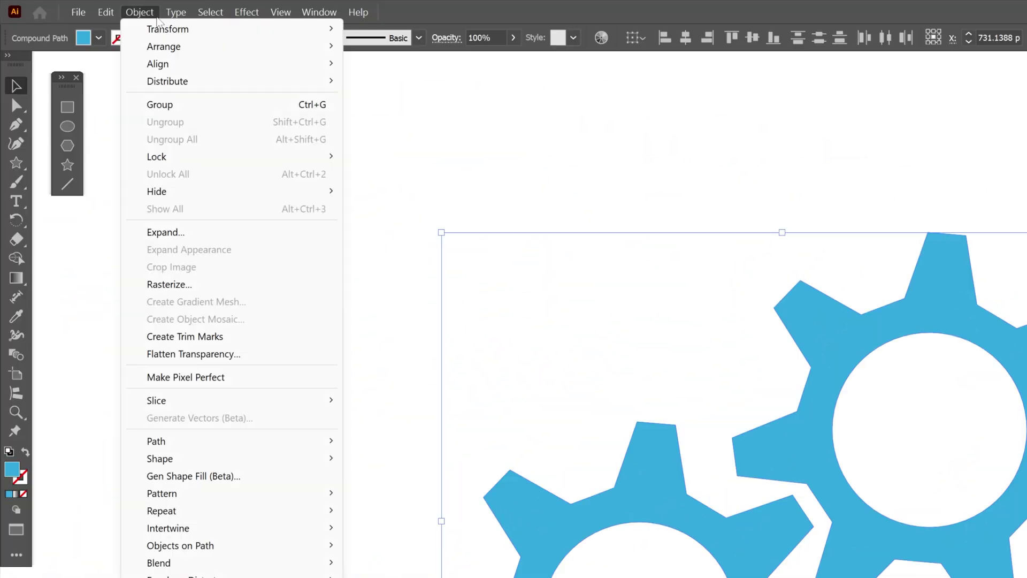
{"action": "left_click", "coordinate": [213, 232]}
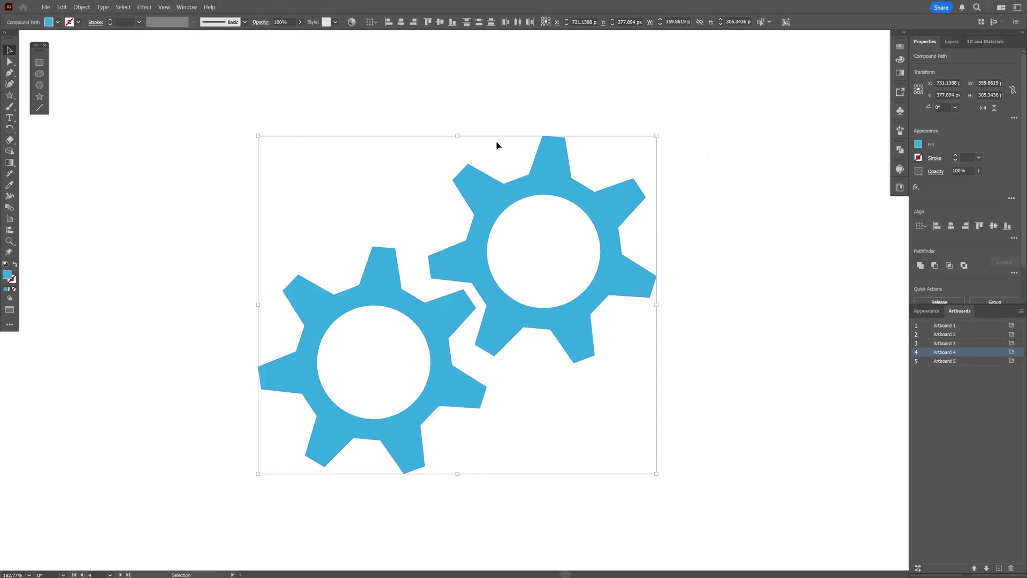
Step: Select both gears together and tilt them about 8.53° counter-clockwise
{"action": "left_click", "coordinate": [663, 469]}
{"action": "left_click", "coordinate": [580, 328]}
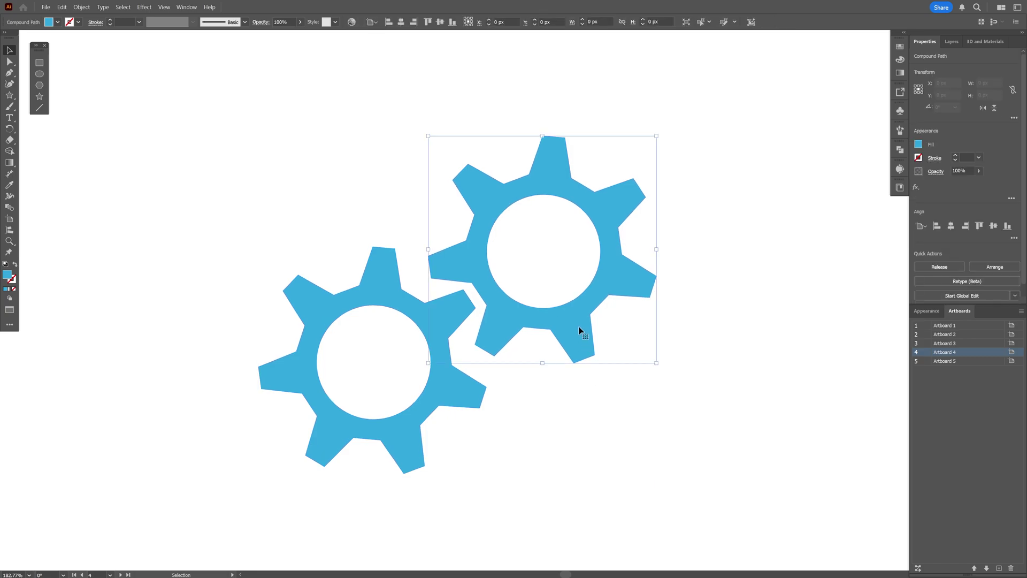
{"action": "left_click", "coordinate": [562, 248]}
{"action": "left_click", "coordinate": [622, 250]}
{"action": "left_click", "coordinate": [552, 243]}
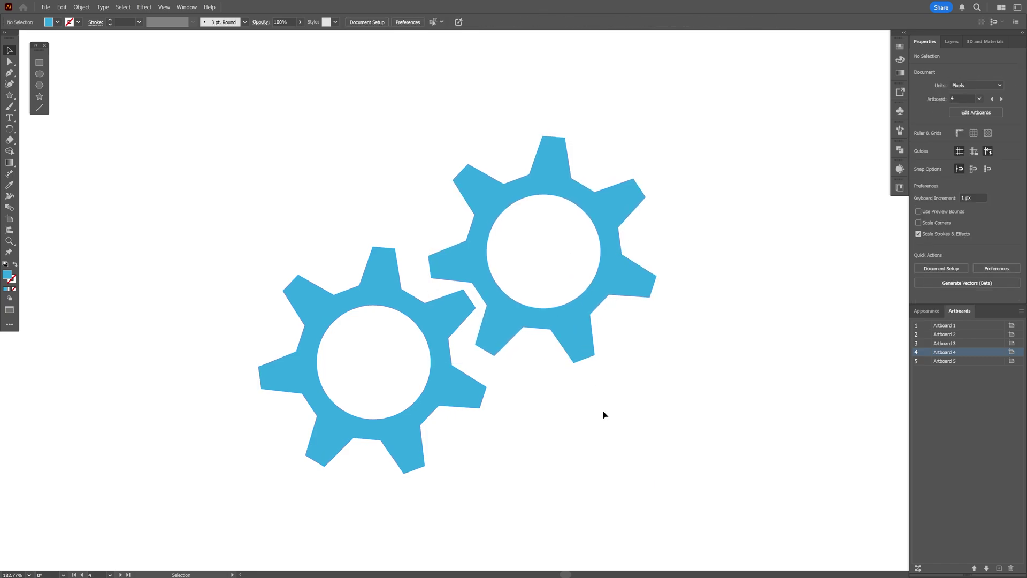
{"action": "left_click_drag", "start_coordinate": [603, 415], "coordinate": [426, 291]}
{"action": "left_click_drag", "start_coordinate": [658, 135], "coordinate": [599, 99]}
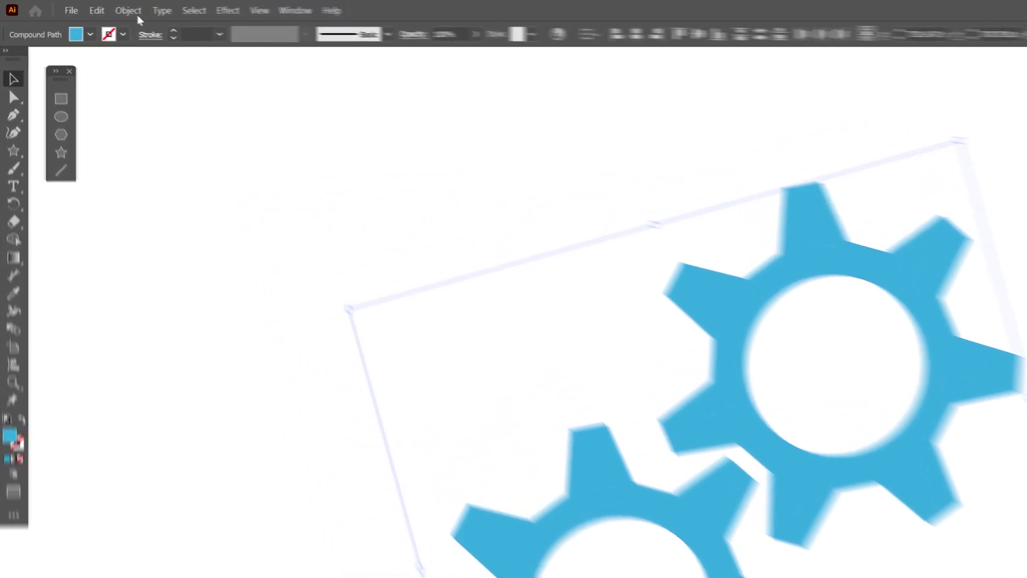
Step: Reset the tilted gears' bounding box with Object > Transform > Reset Bounding Box
{"action": "left_click", "coordinate": [81, 7]}
{"action": "mouse_move", "coordinate": [99, 17]}
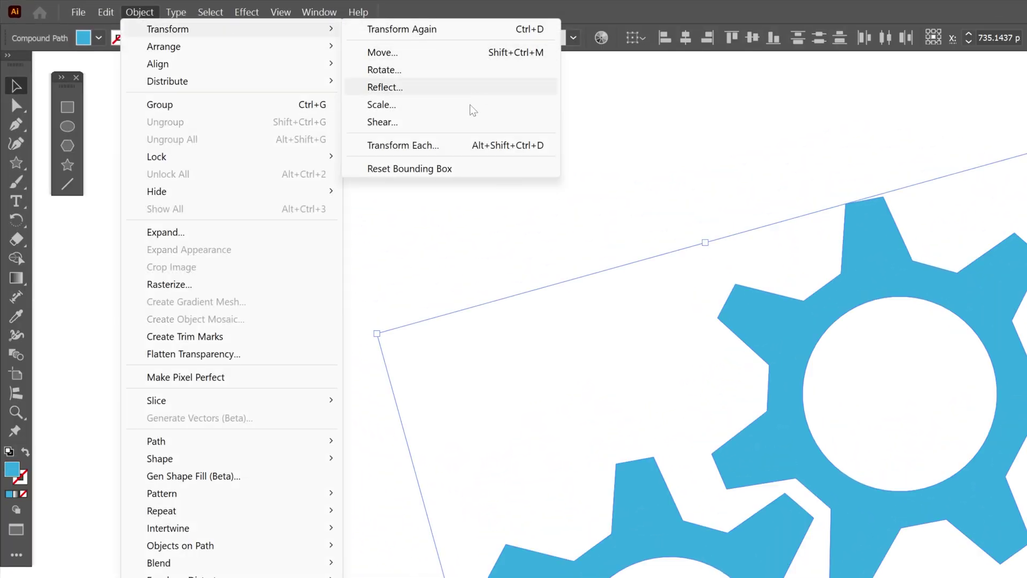
{"action": "left_click", "coordinate": [446, 171]}
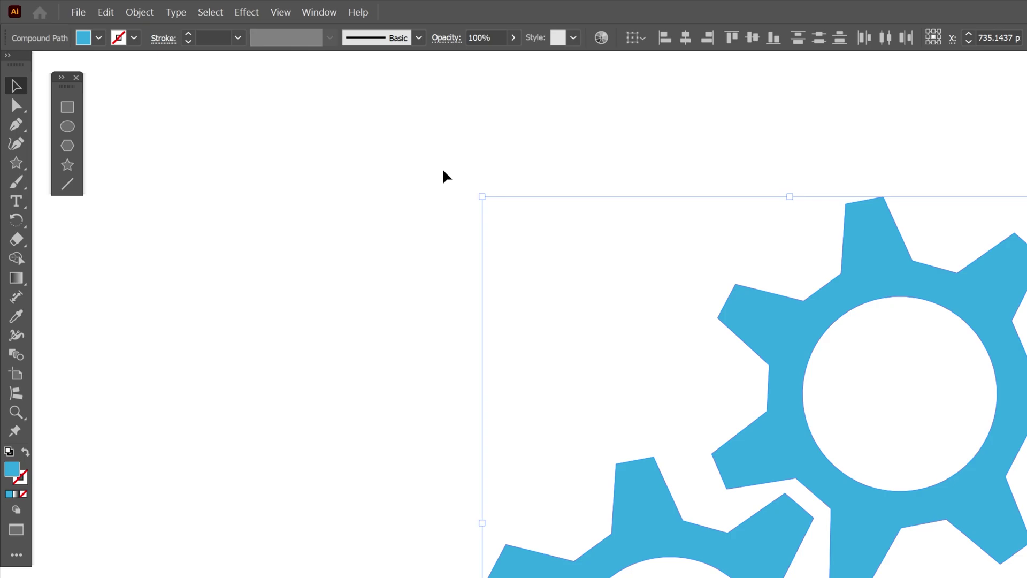